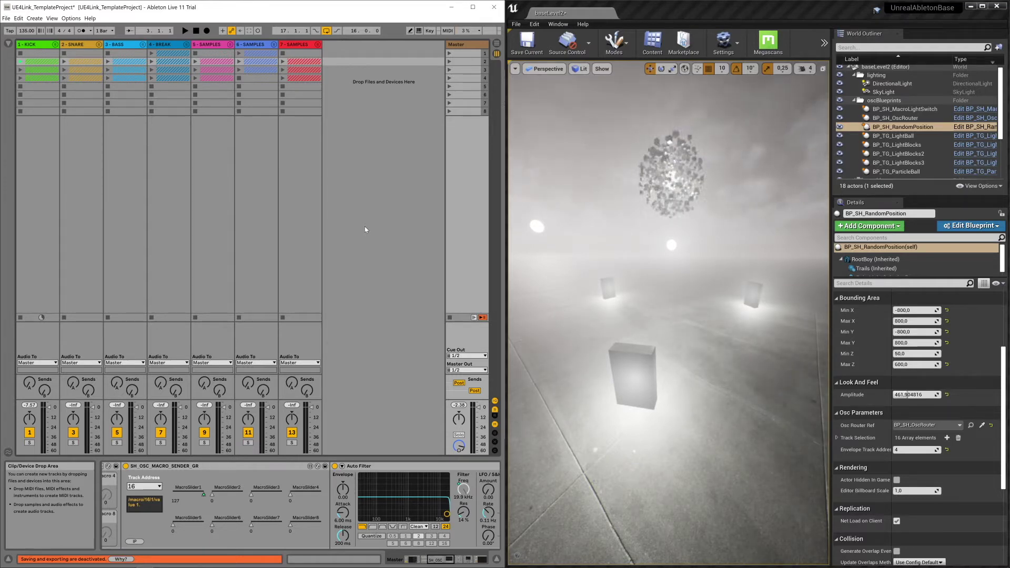
Select the 1-KICK track to show its Audio Effect Rack with SH_OSC_MACRO_SENDER_GR on address 1.
left_click(24, 64)
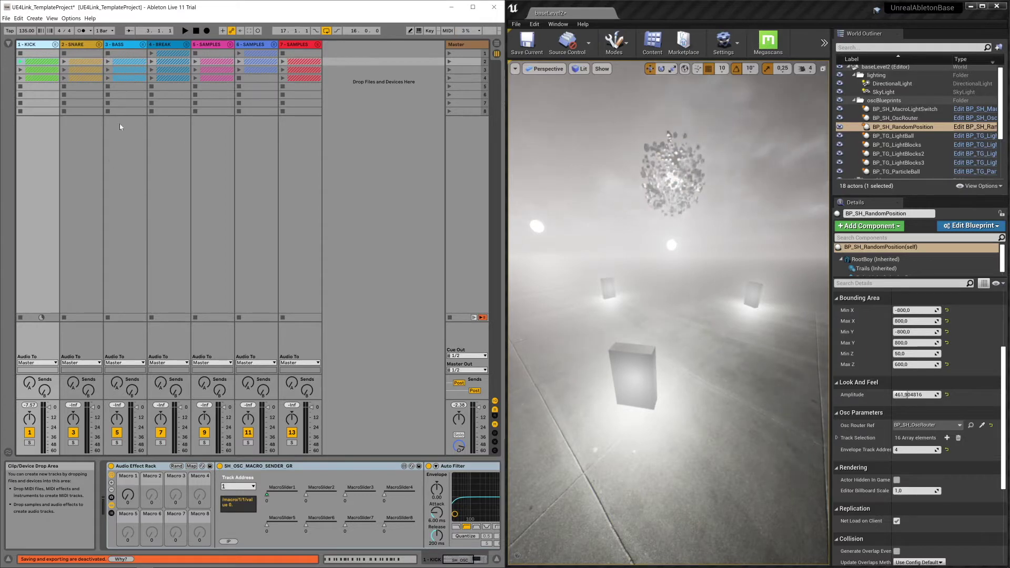
Unfold the KICK group, select the kick midi track and briefly play its clips.
left_click(55, 44)
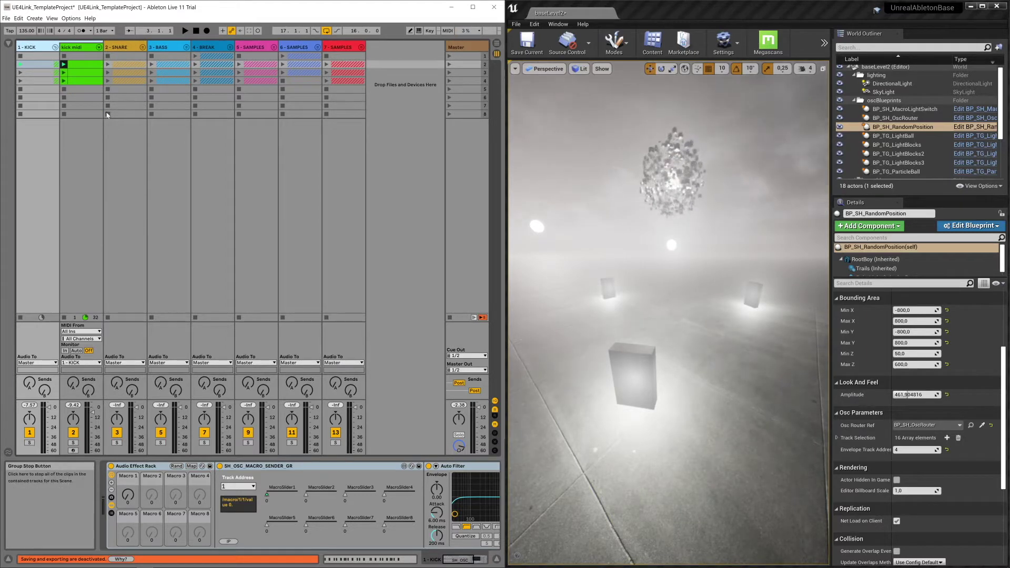
left_click(79, 61)
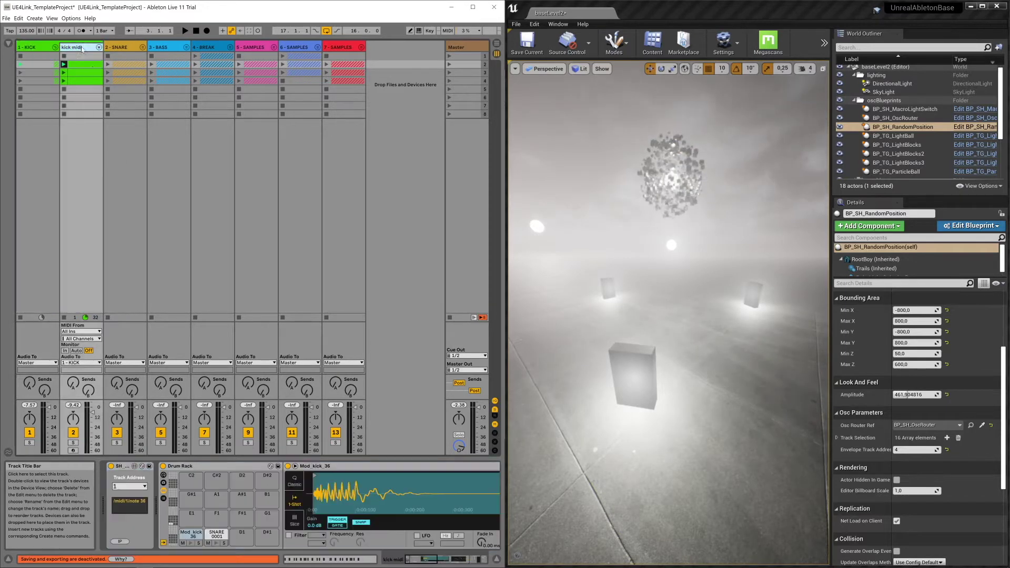
left_click(90, 74)
left_click(91, 81)
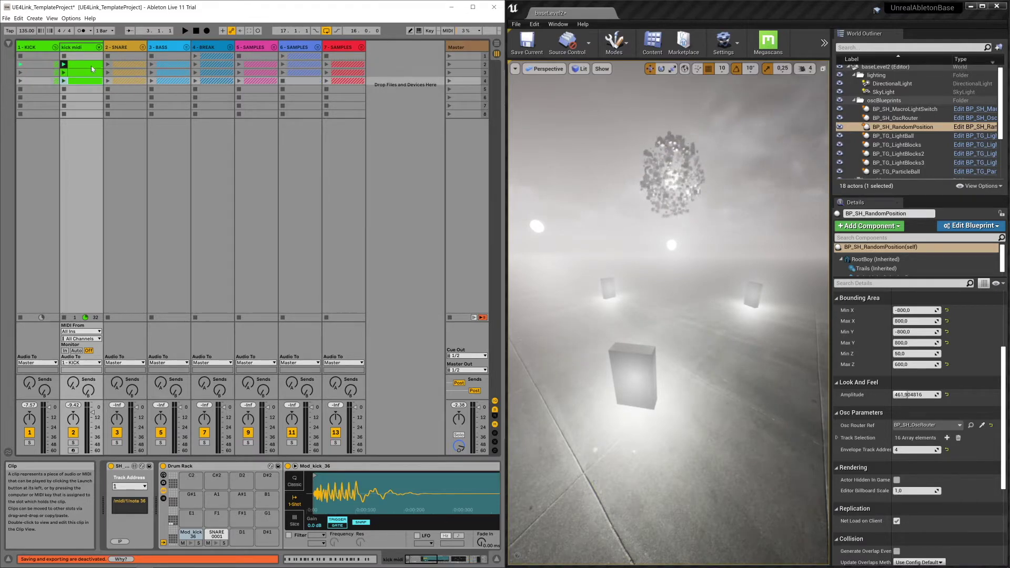
left_click(93, 66)
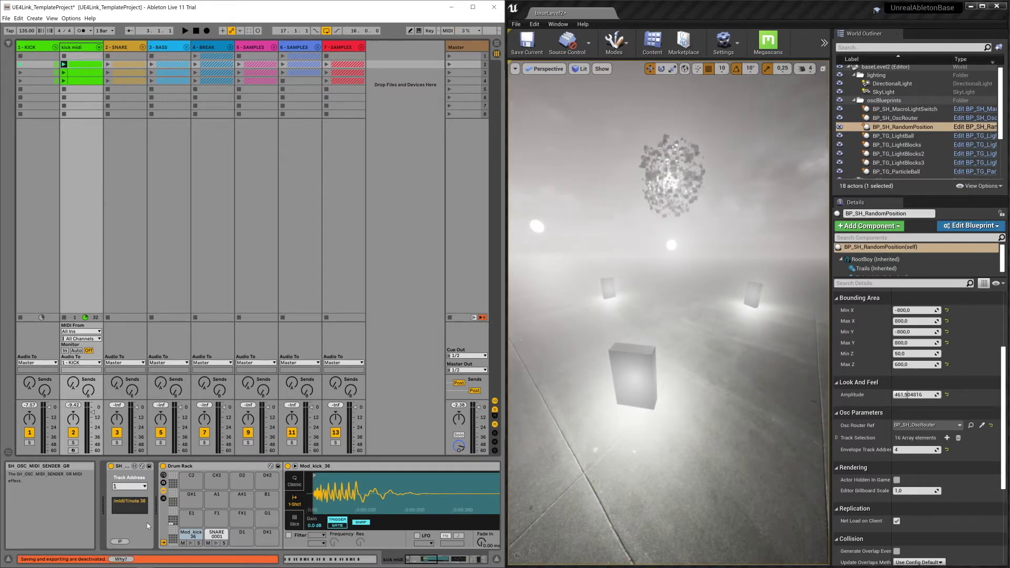
key("space")
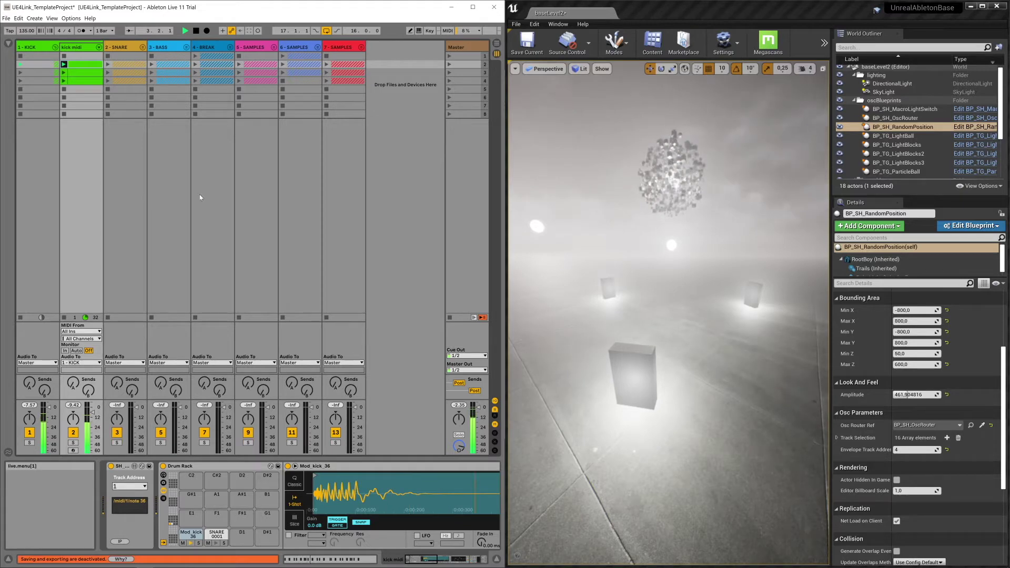
left_click(199, 33)
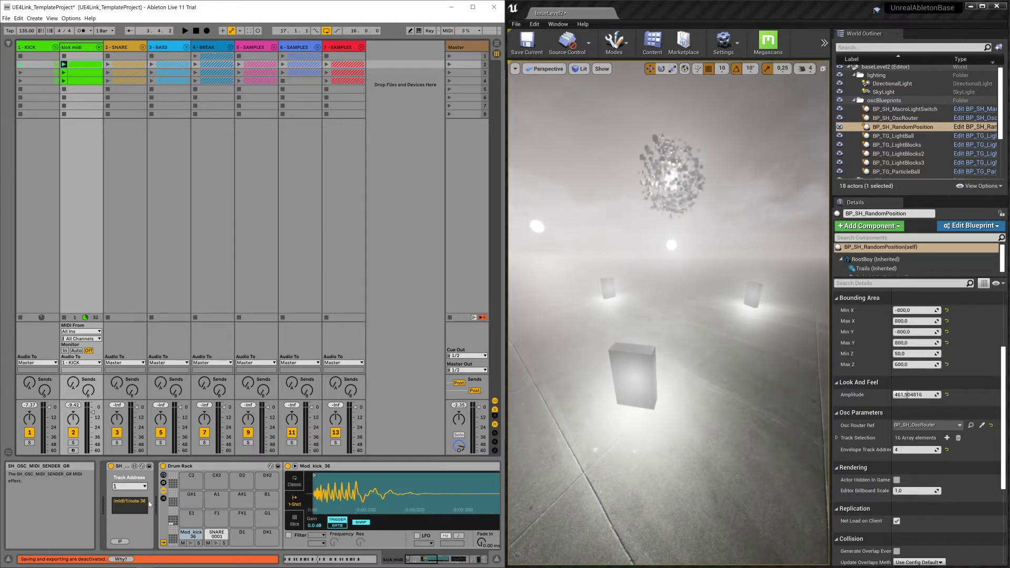
Keep the kick midi sender's Track Address at 1, then select Unreal's particle ball.
left_click(131, 487)
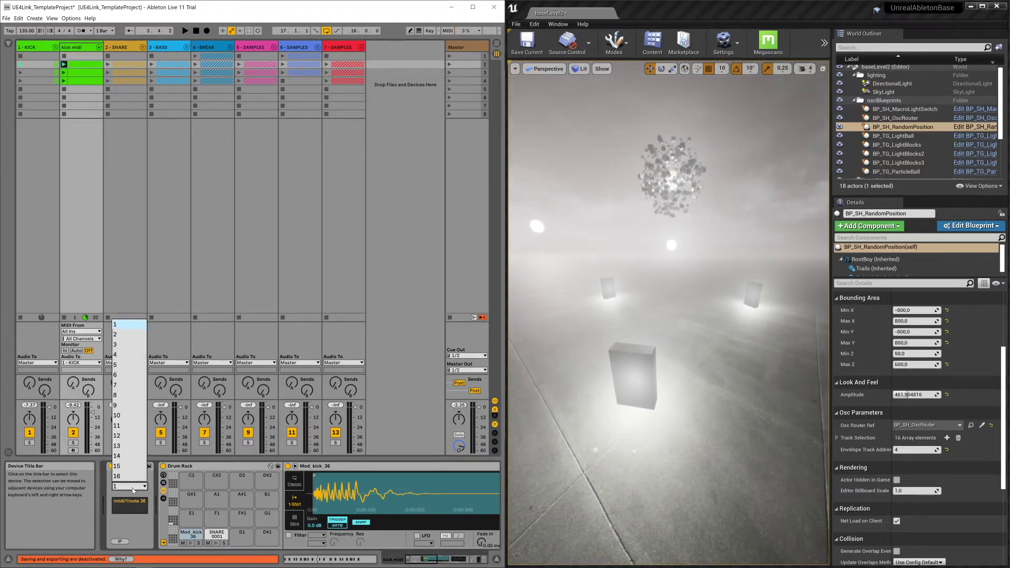
left_click(124, 325)
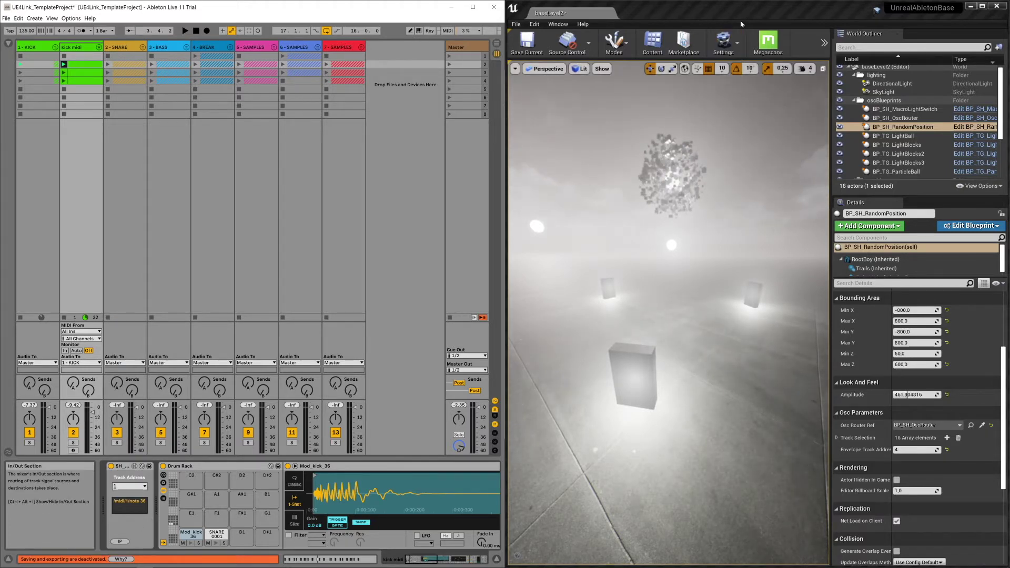
left_click(709, 256)
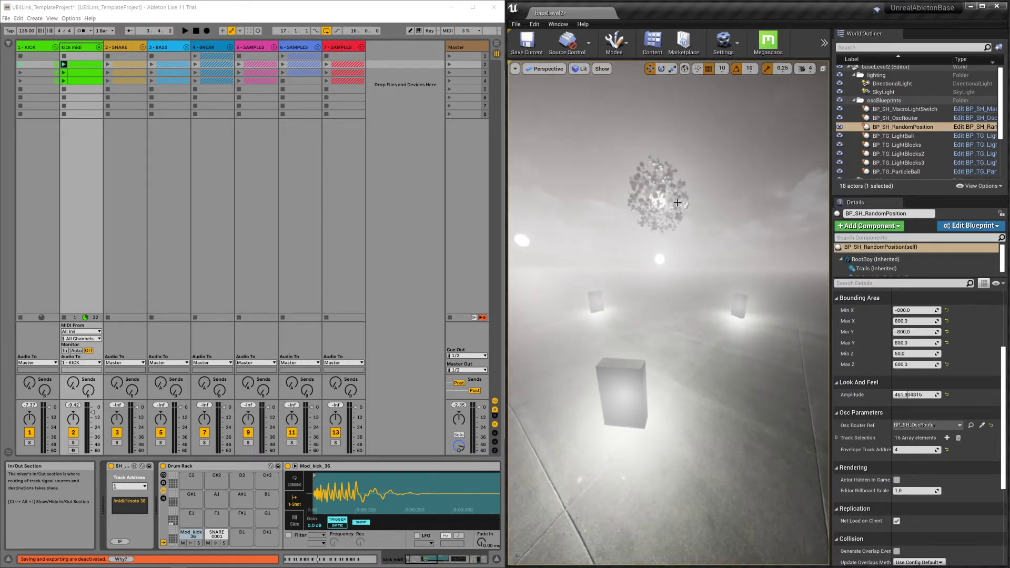
left_click(678, 203)
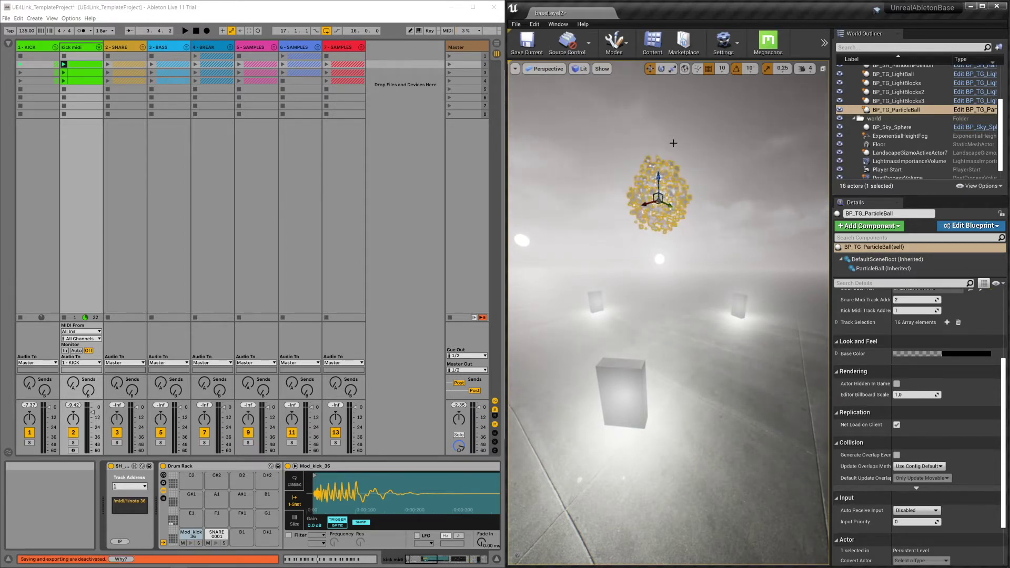
Scroll the particle ball's Details to Osc Params: snare address 2, kick address 1.
scroll(850, 339, "up", 5)
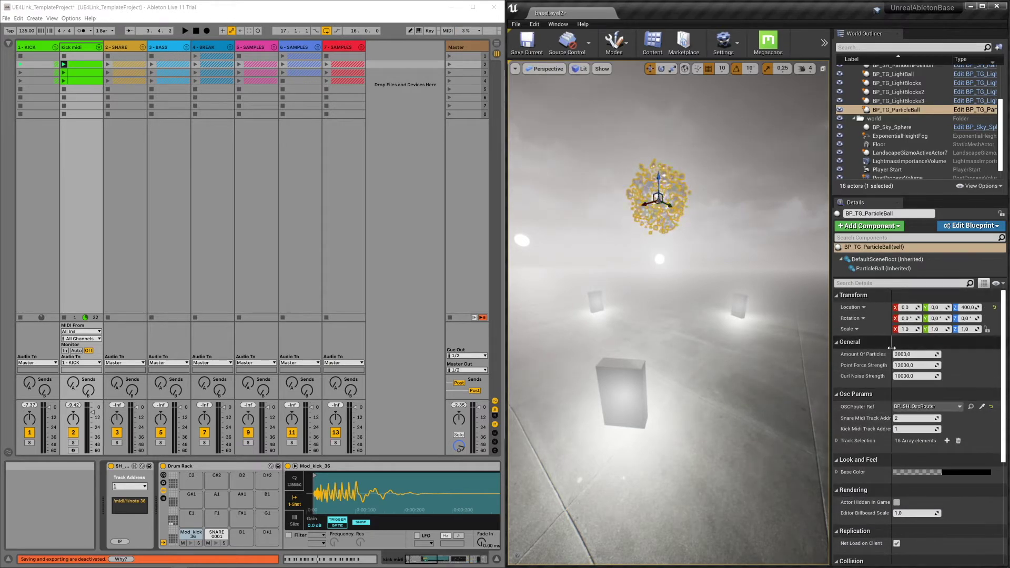
scroll(850, 339, "down", 2)
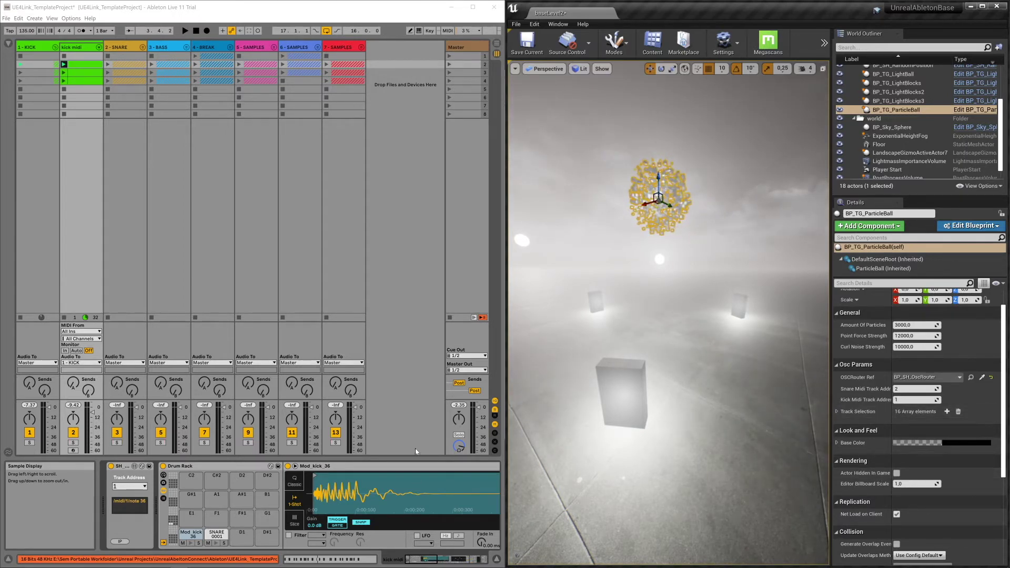
left_click(134, 488)
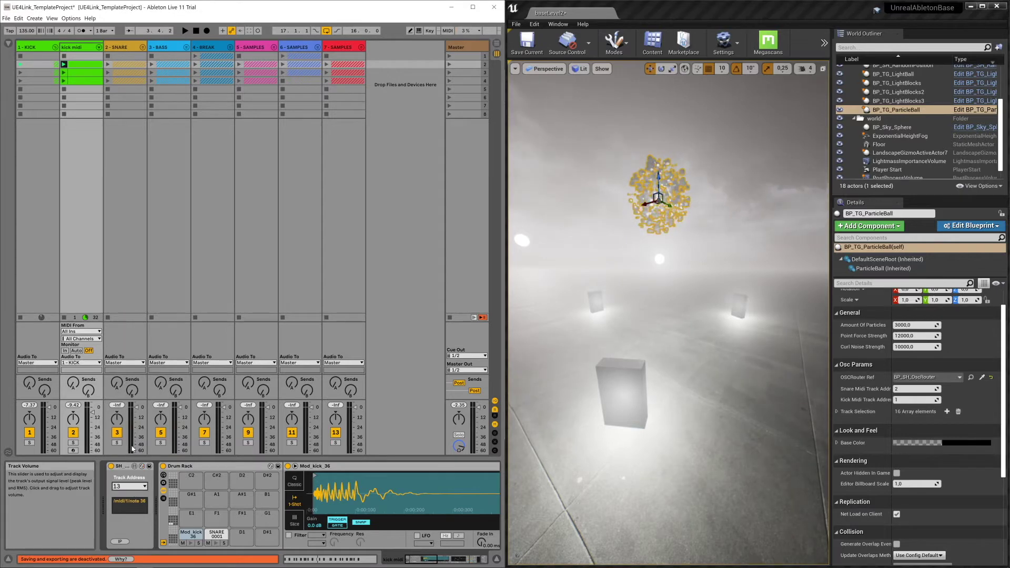
left_click(126, 446)
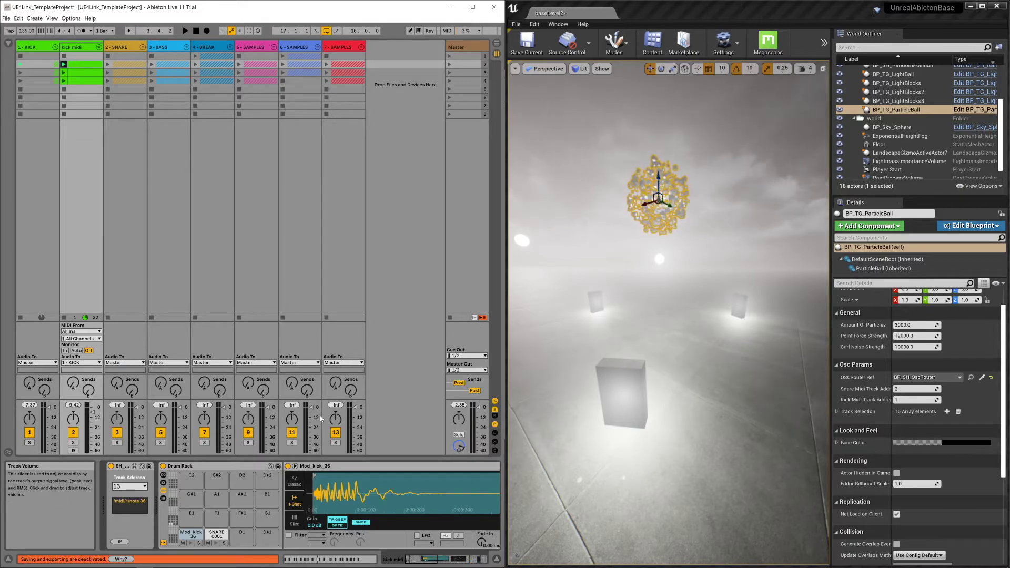
left_click(134, 487)
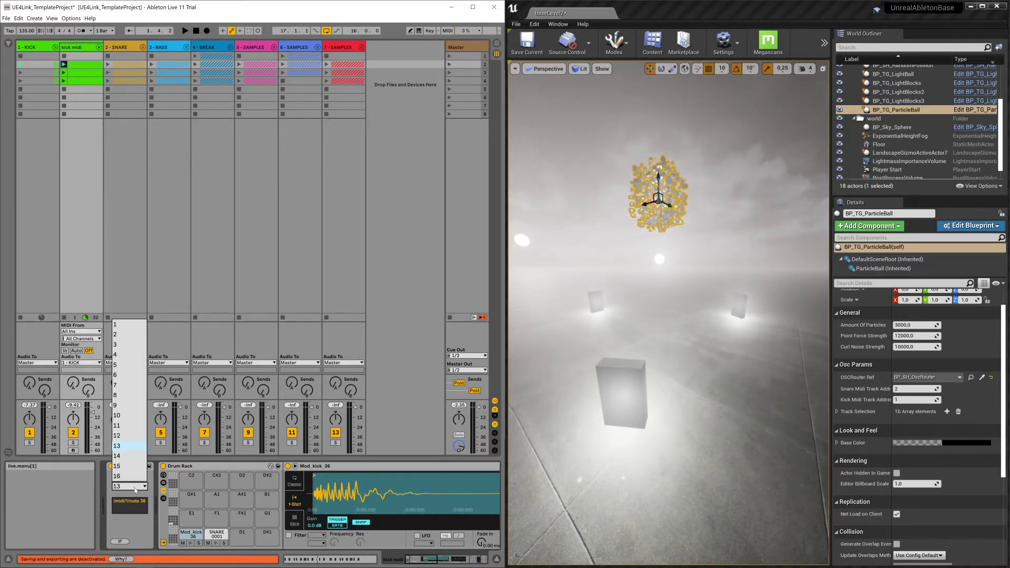
left_click(127, 445)
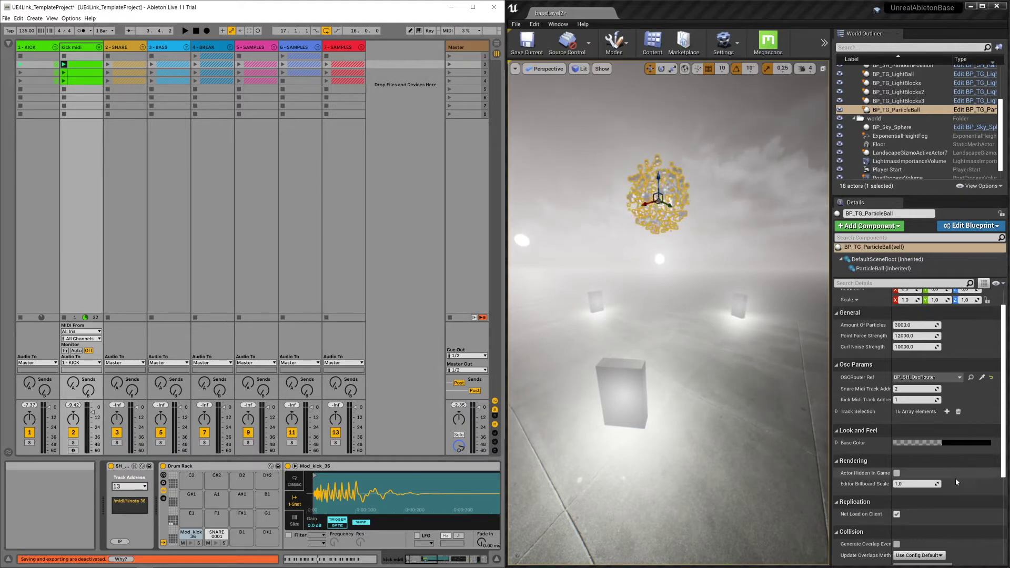
left_click(914, 400)
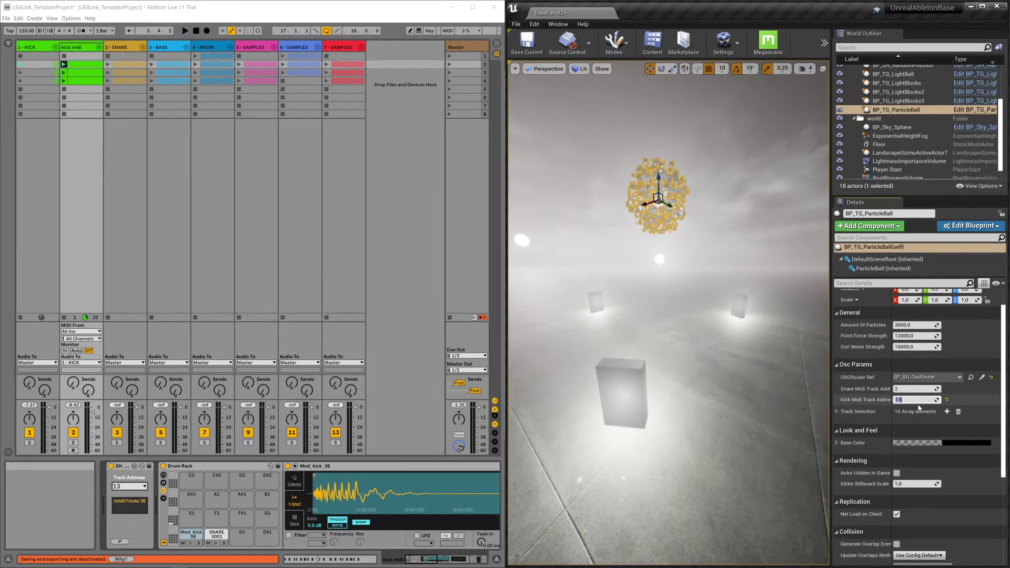
left_click(129, 486)
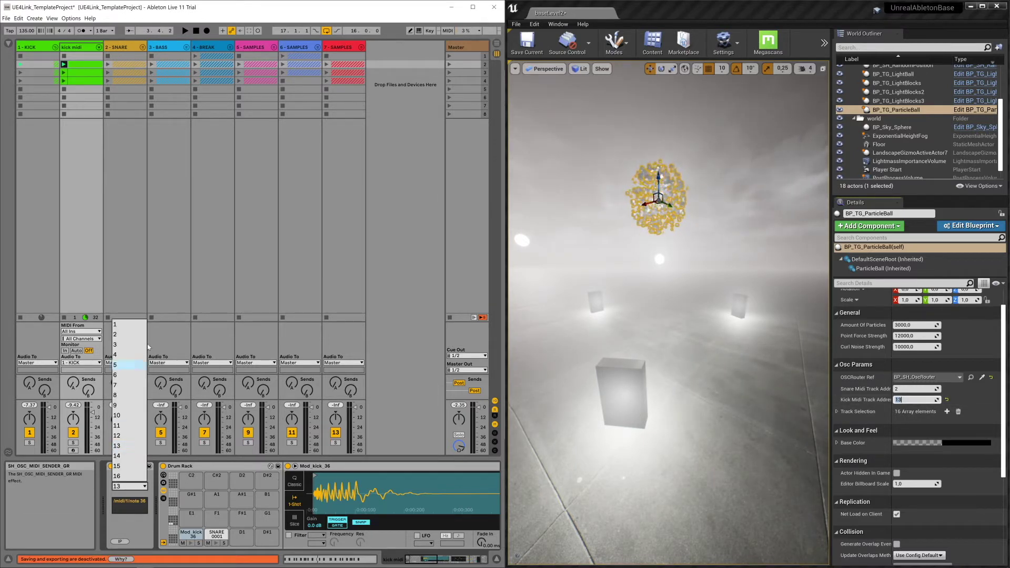
left_click(136, 327)
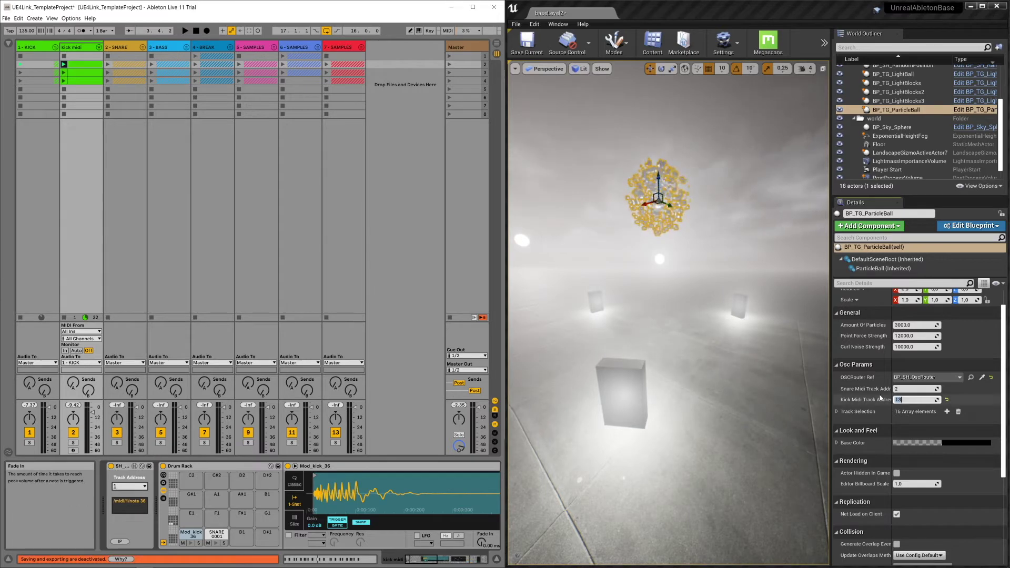
left_click(915, 400)
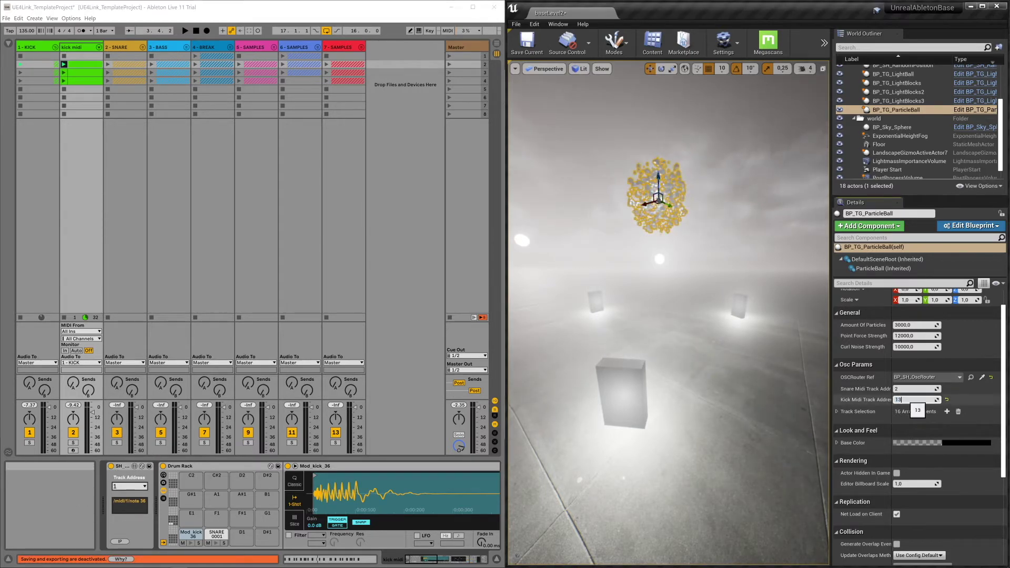
type("1")
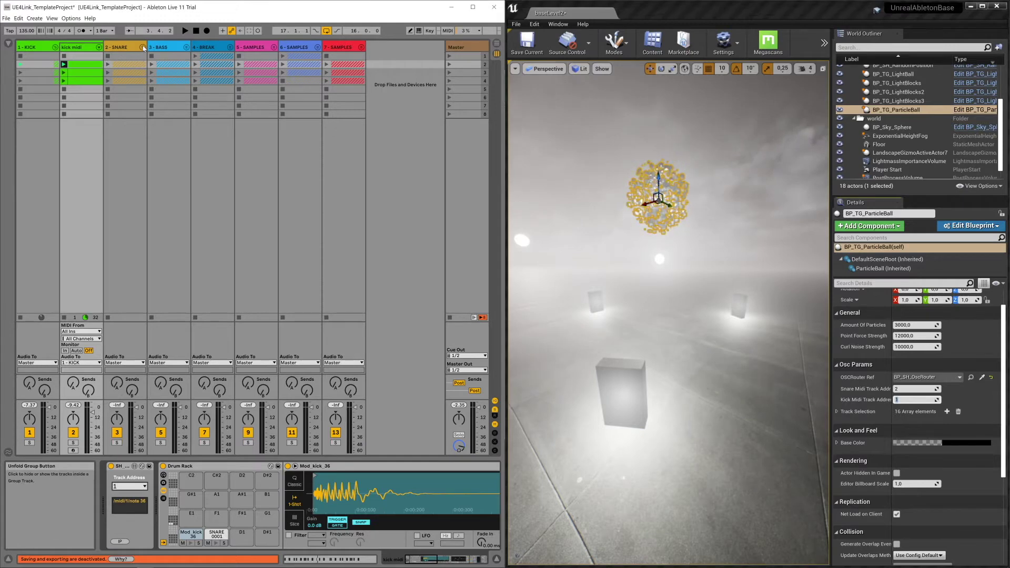
Show the snare midi track's sender on track address 2 and compare with Unreal's settings.
key("ctrl+z")
left_click(169, 49)
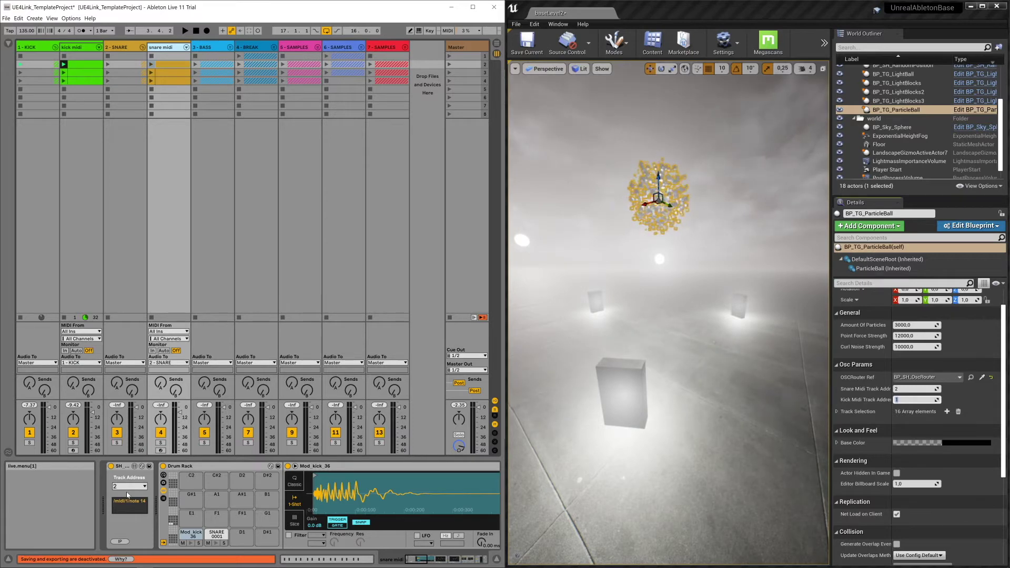
left_click(88, 47)
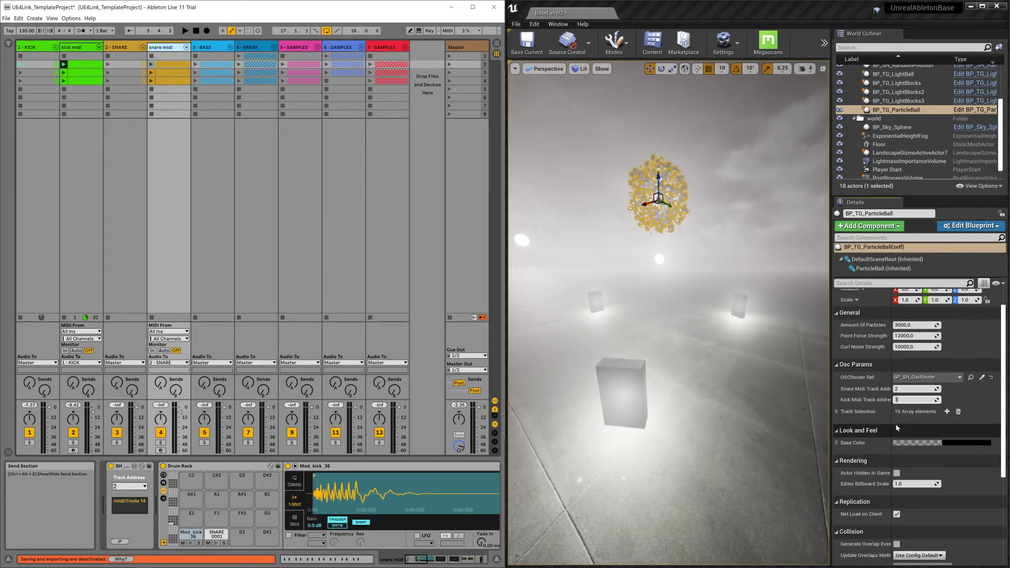
left_click(887, 393)
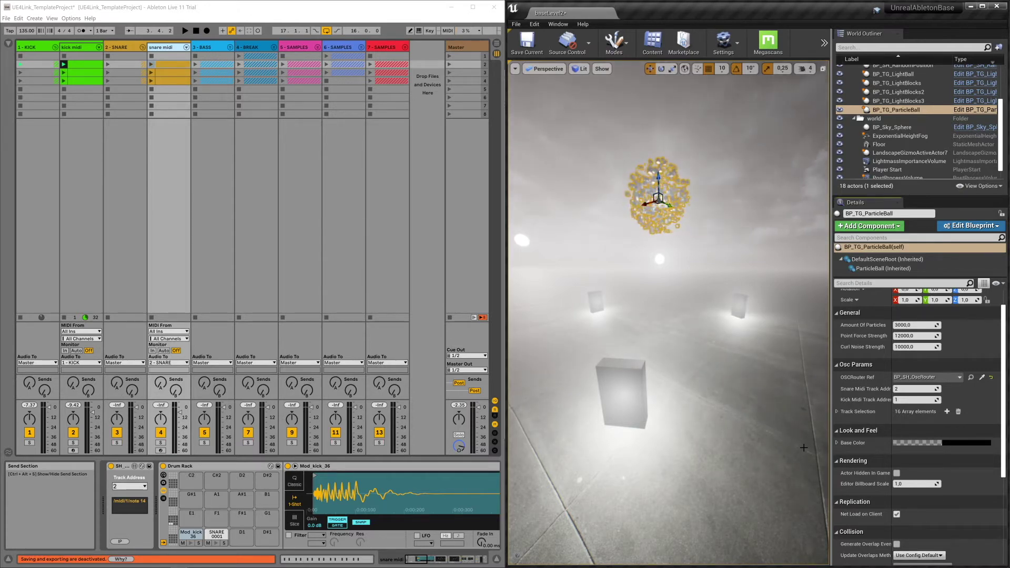
left_click(746, 409)
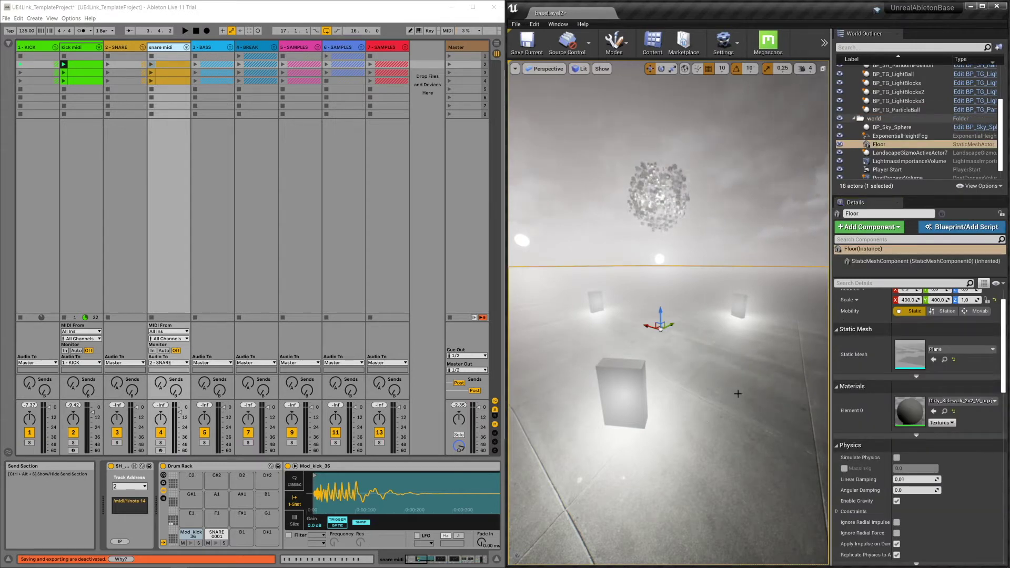
Fold the KICK and SNARE groups and unfold 3-BASS to show the bass audio envelope sender.
key("Escape")
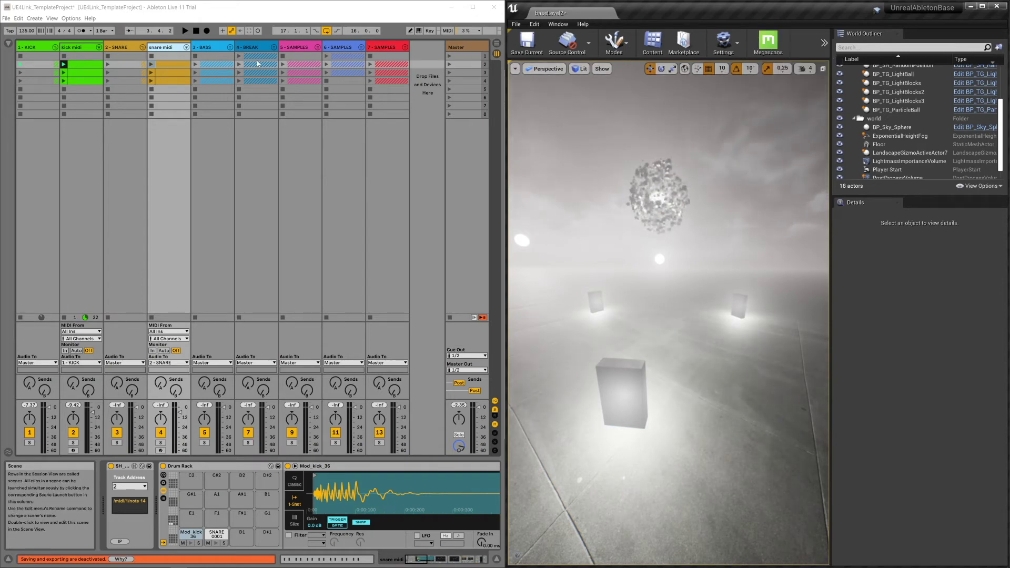
left_click(226, 82)
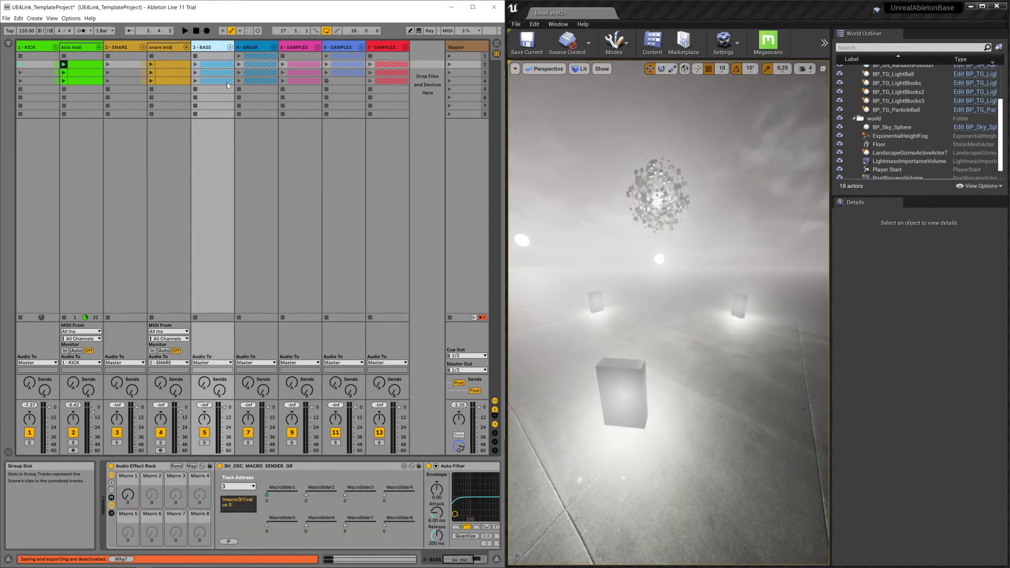
left_click(54, 47)
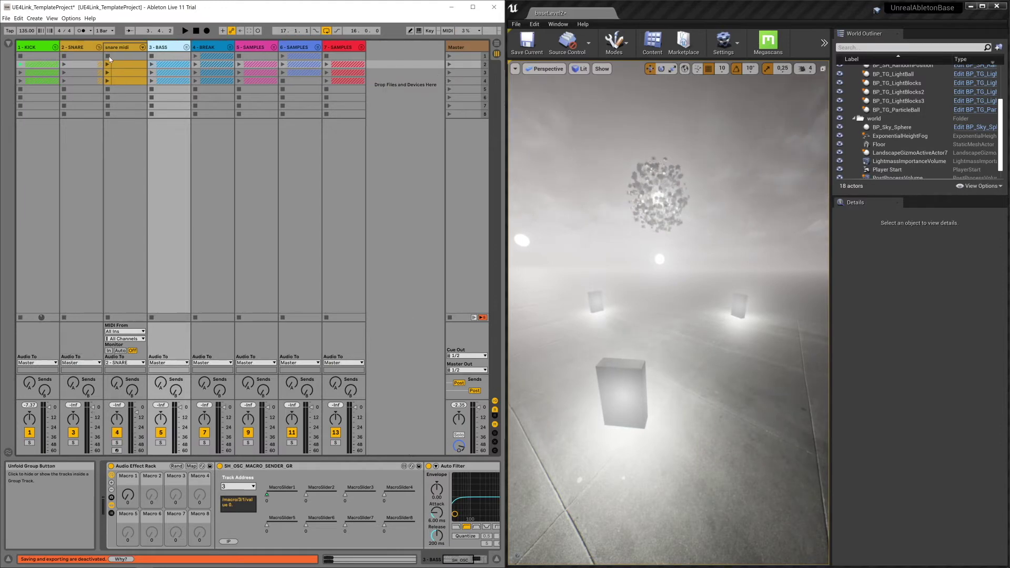
left_click(98, 47)
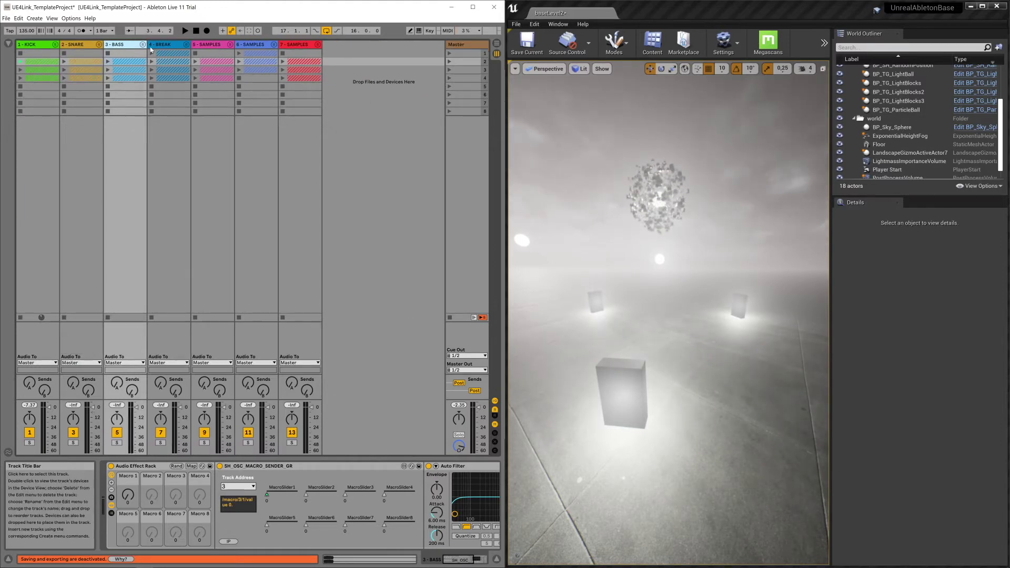
left_click(142, 44)
left_click(168, 47)
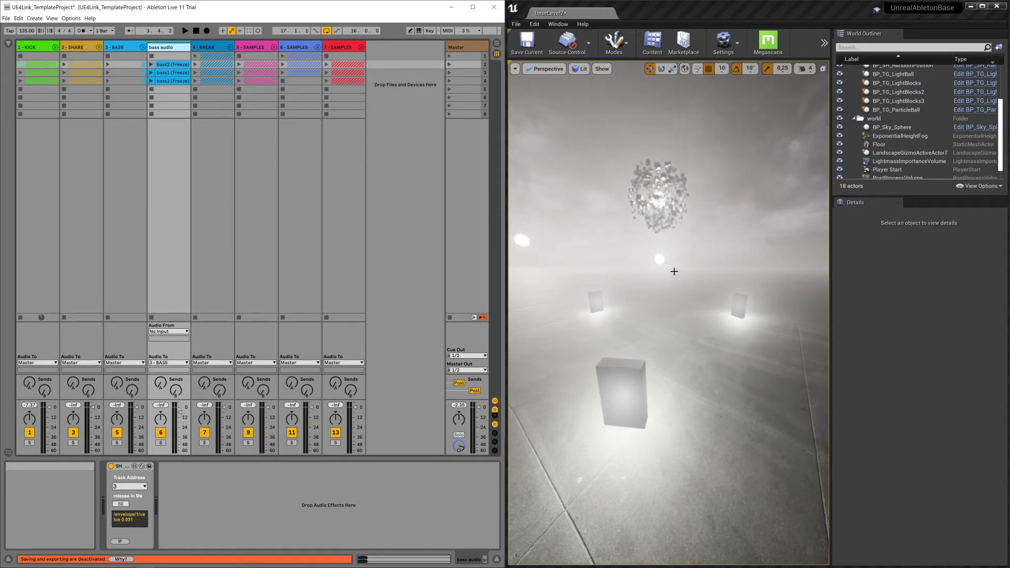
left_click(663, 269)
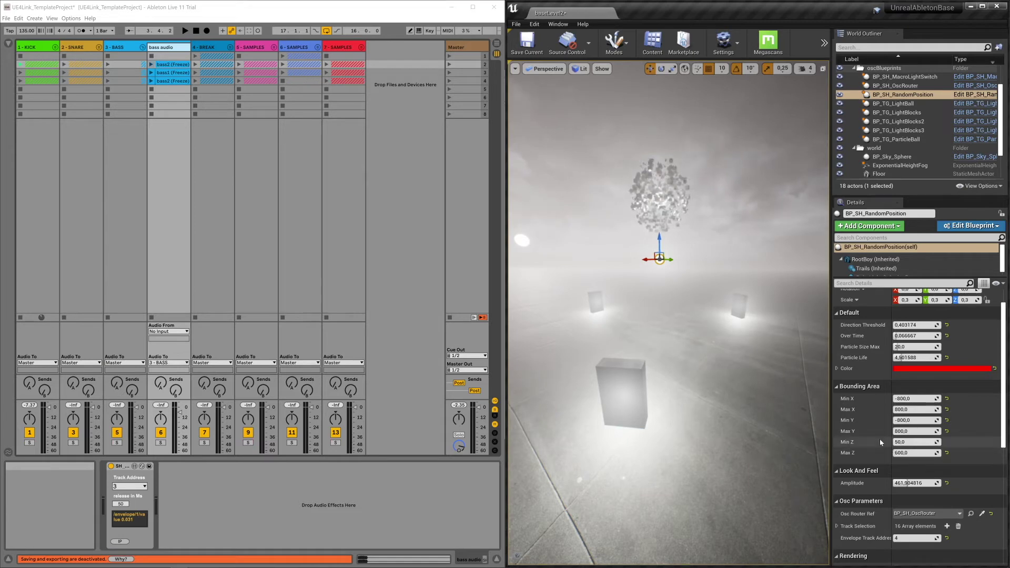
Check the random-position actor's envelope address 4, then swap the BASS group for BREAK.
scroll(879, 406, "down", 2)
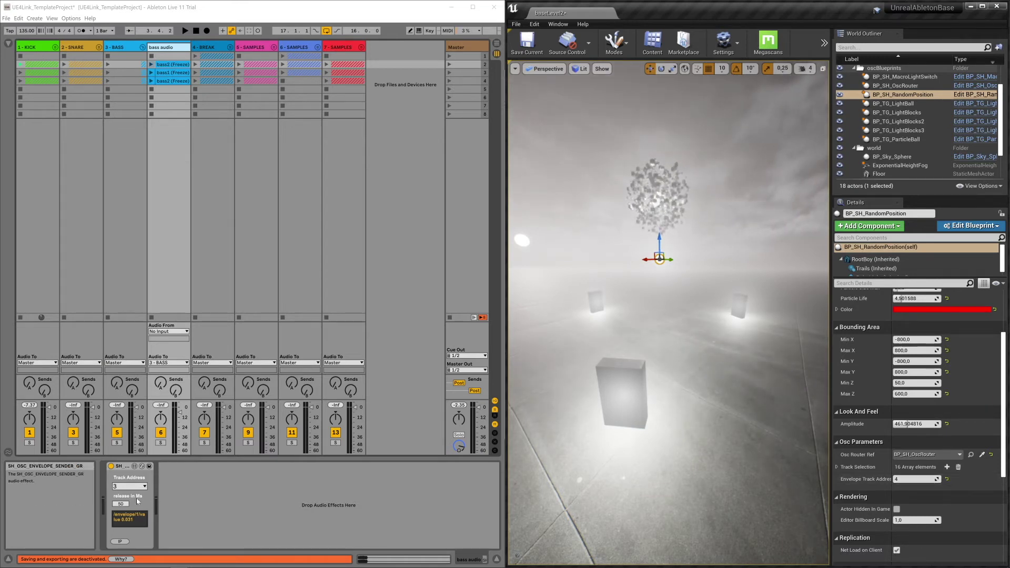
left_click(143, 46)
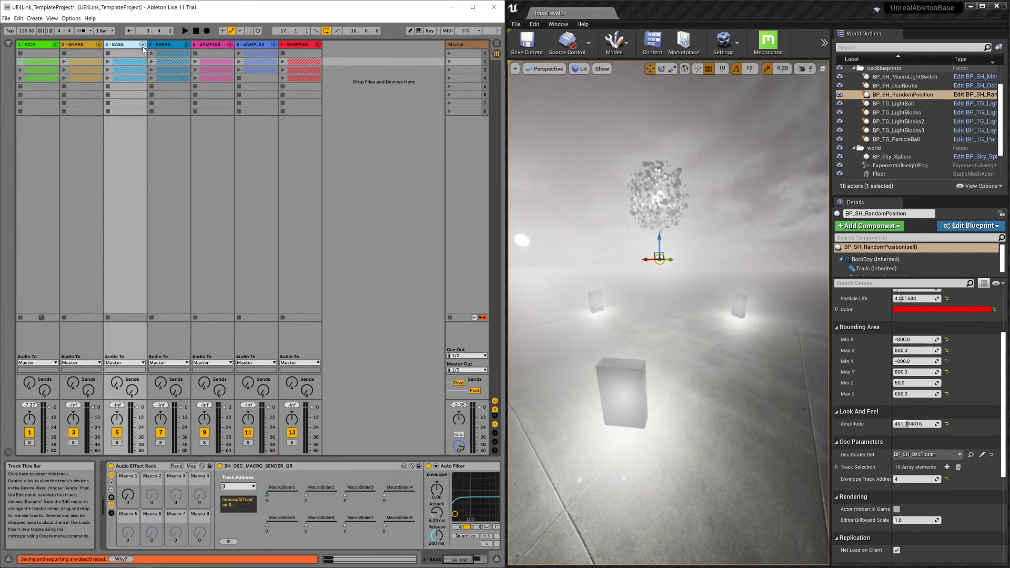
left_click(187, 46)
Play the level in Unreal while launching the break audio clips in rows 2 and 4.
left_click(213, 157)
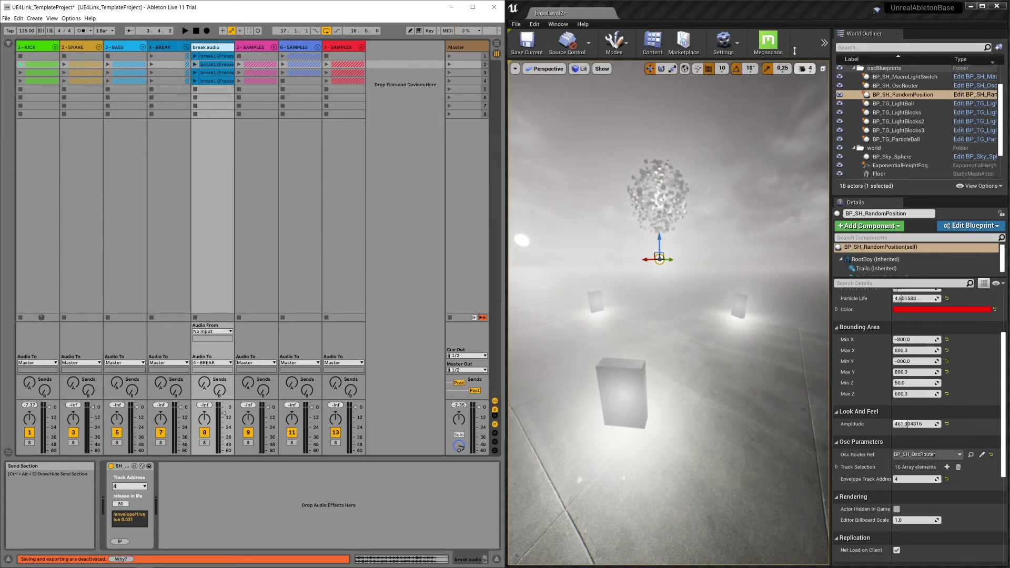
left_click(775, 71)
key("alt+p")
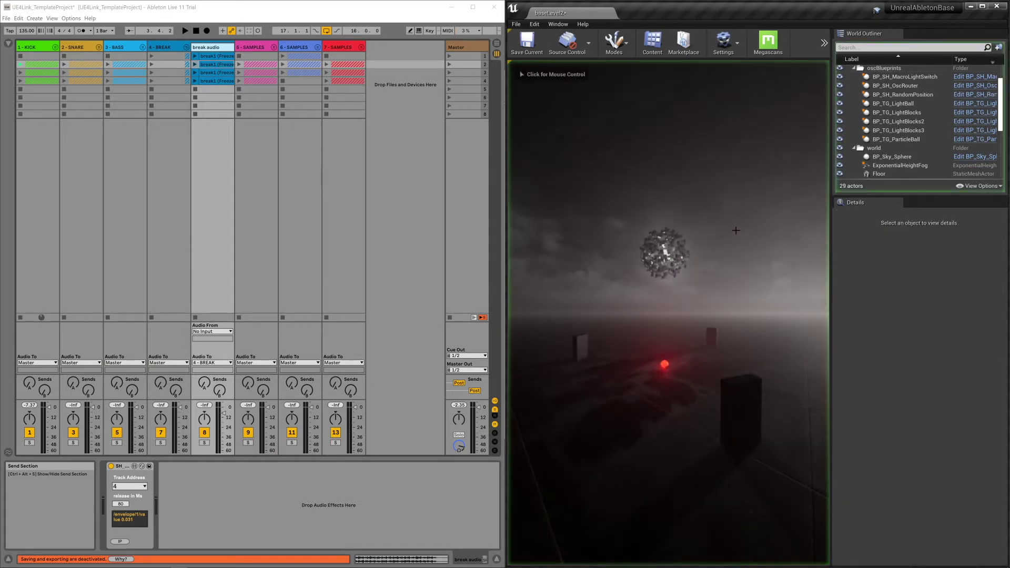
left_click(195, 64)
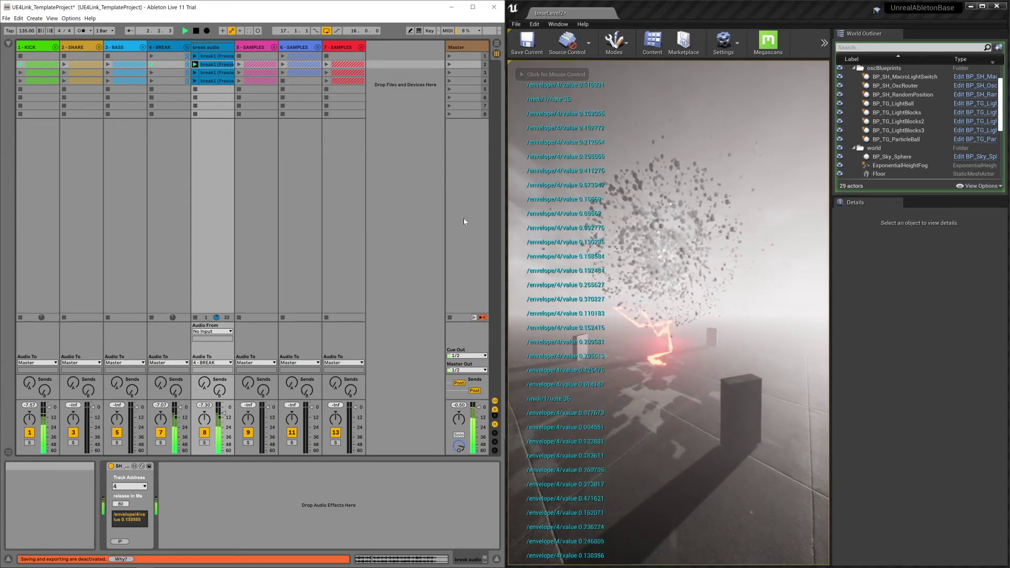
left_click(20, 97)
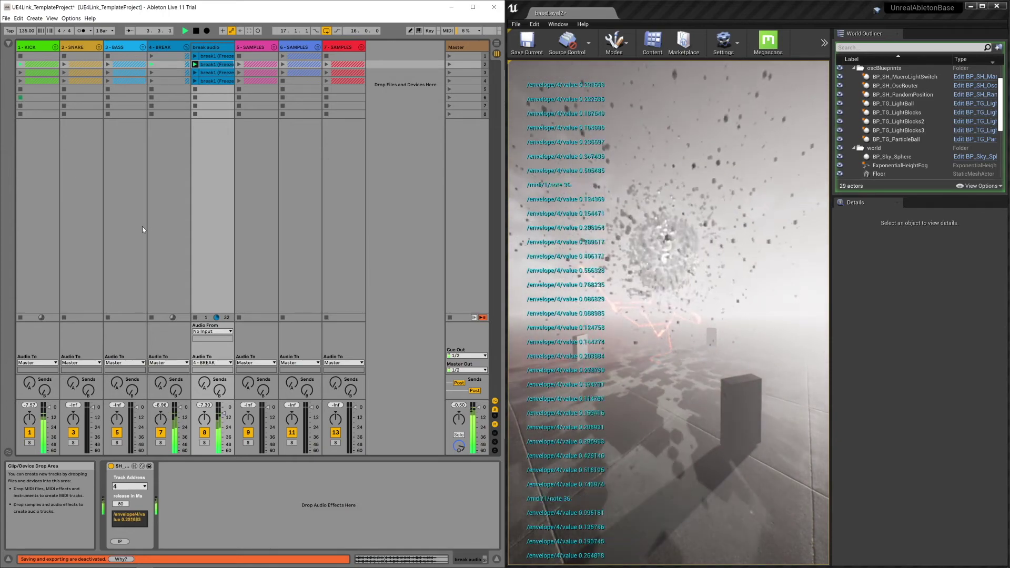
left_click(152, 98)
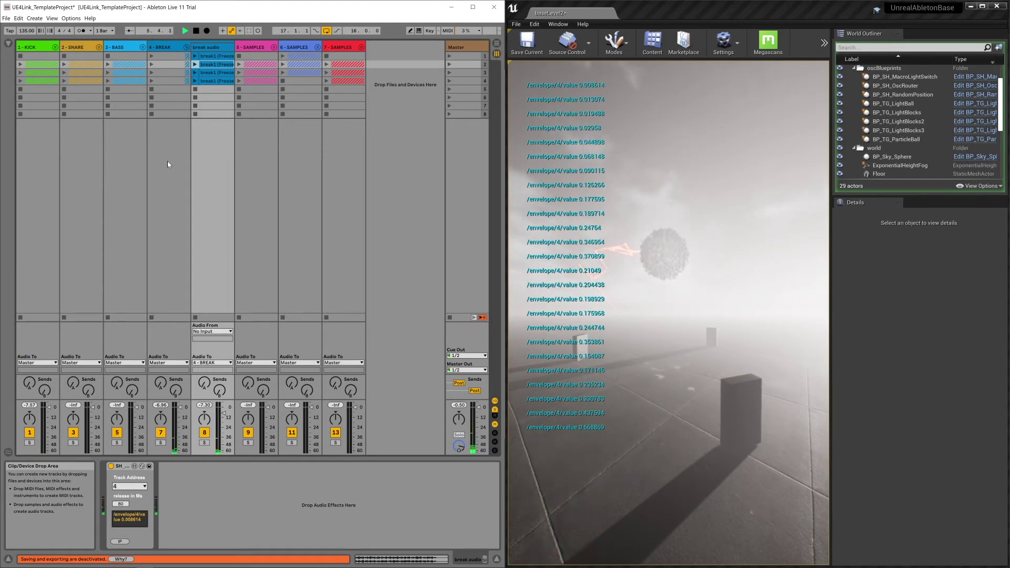
left_click(153, 81)
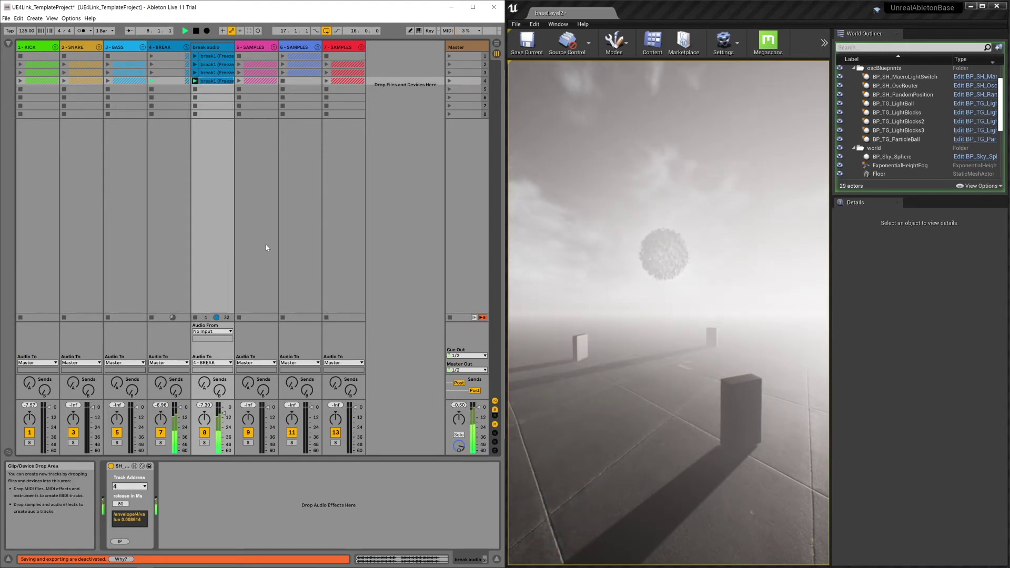
Watch the reacting scene from another angle, stop the level and fold the BREAK group.
left_click(531, 363)
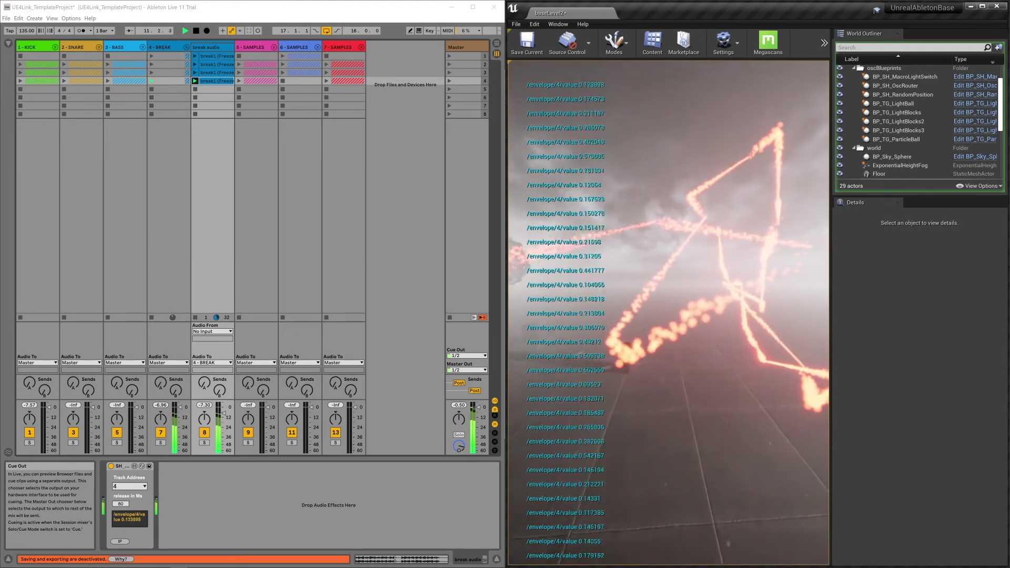
key("shift+F1")
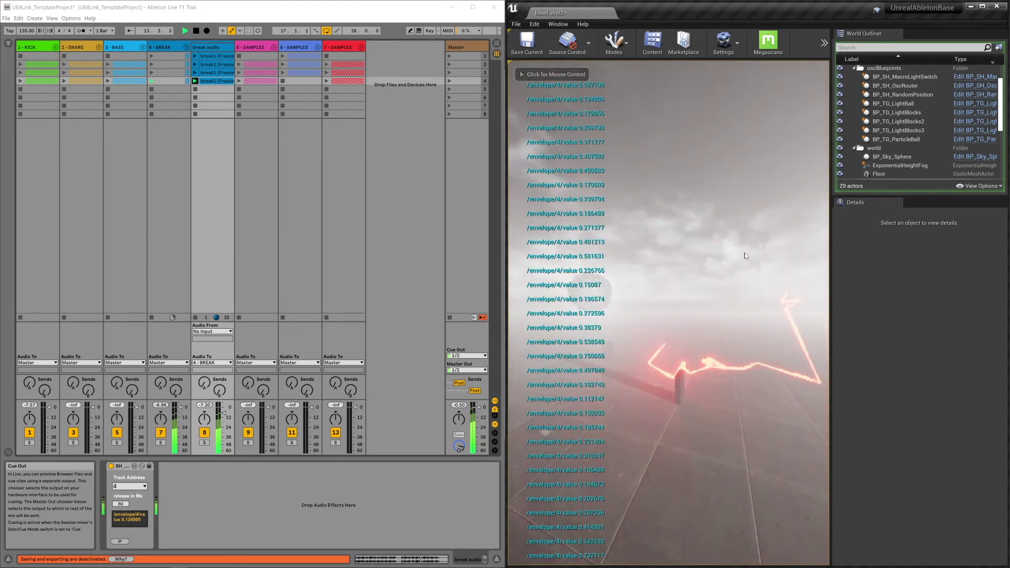
key("Escape")
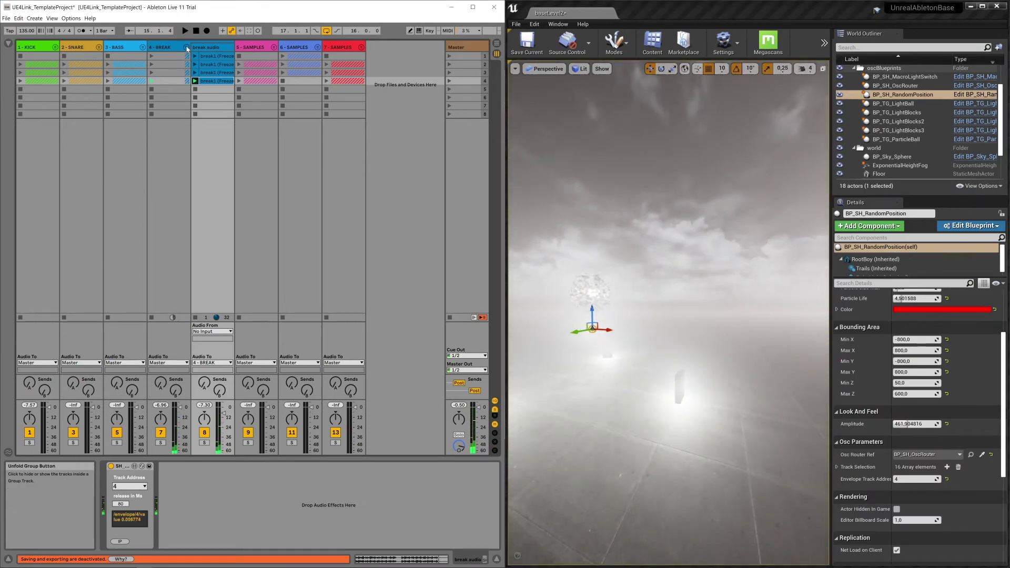
left_click(186, 47)
Unfold 5-SAMPLES and select the stab midi track, whose MIDI sender uses address 5.
left_click(231, 77)
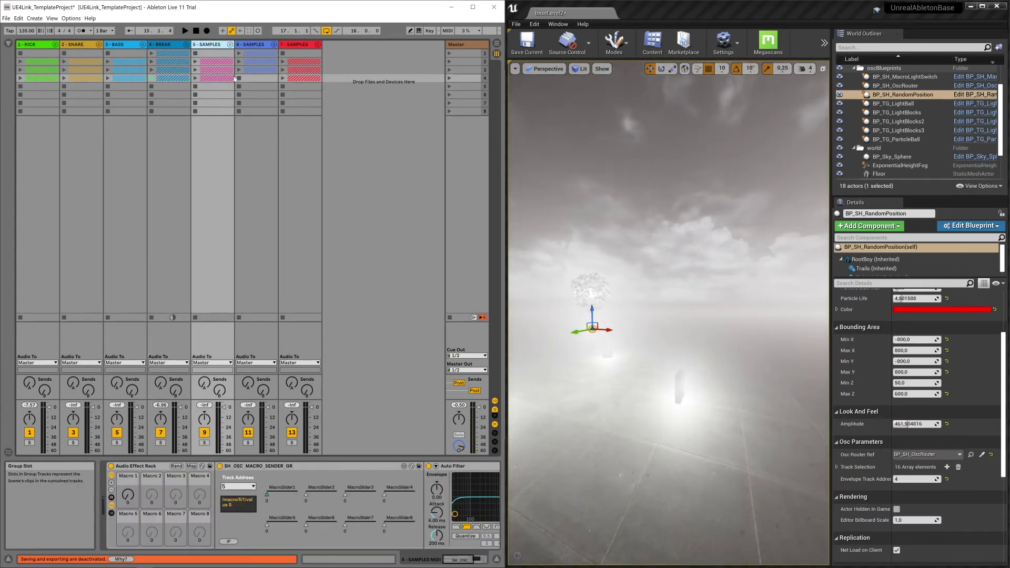
left_click(229, 44)
left_click(257, 47)
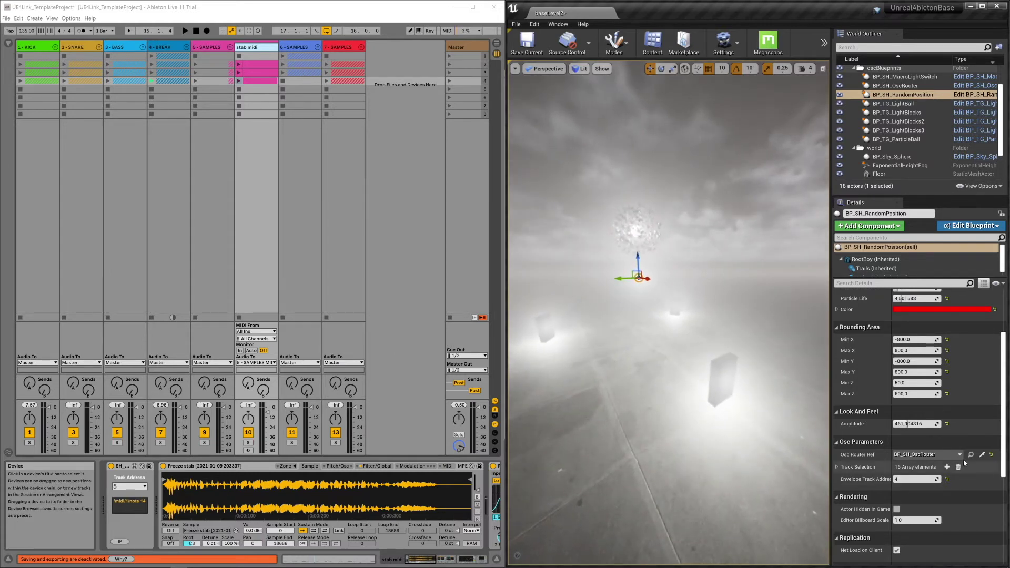
left_click(735, 396)
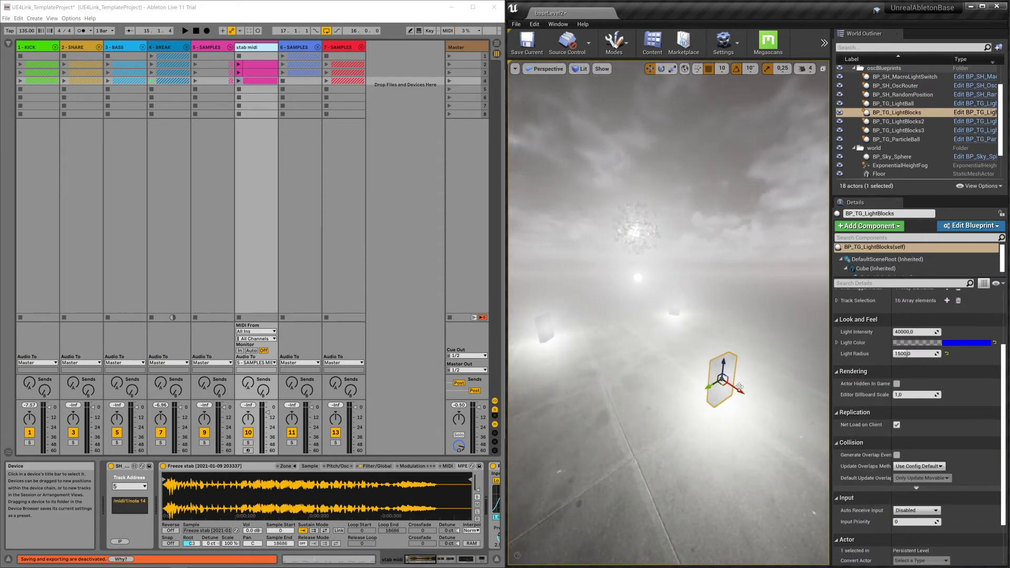
Select each of the three BP_TG_LightBlocks cubes to compare their MIDI track address 5.
left_click(672, 311)
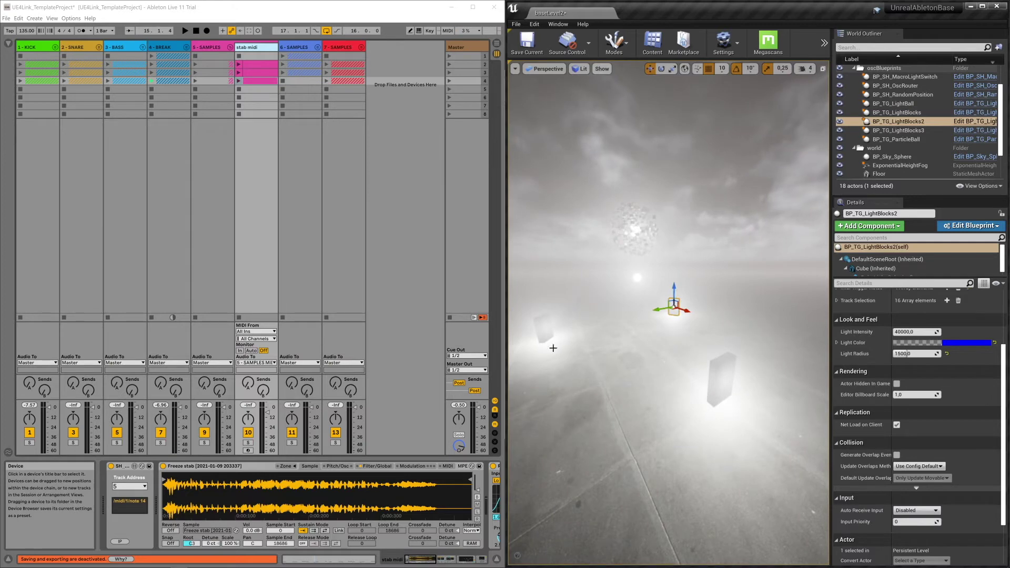
left_click(545, 330)
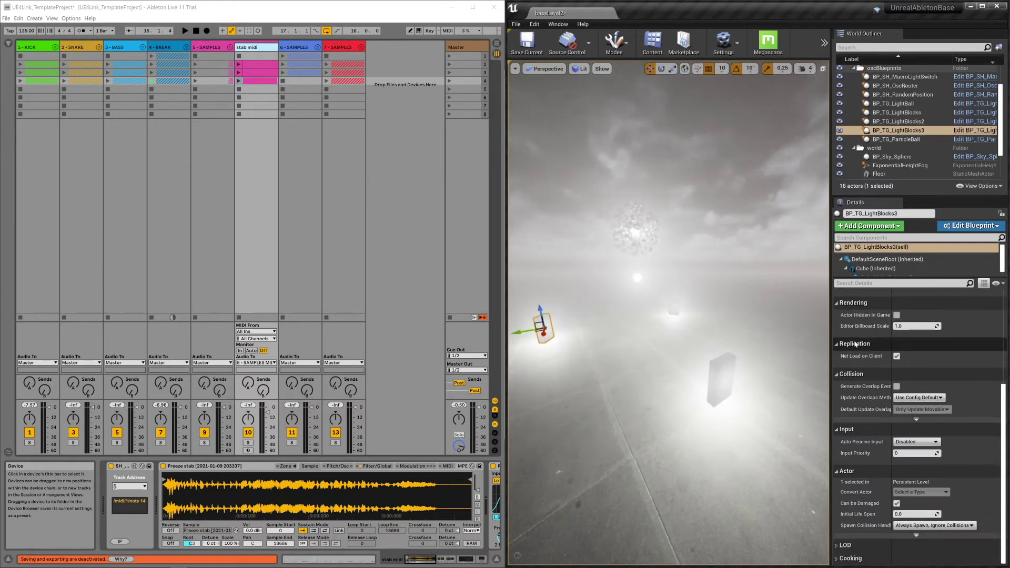
scroll(888, 357, "up", 5)
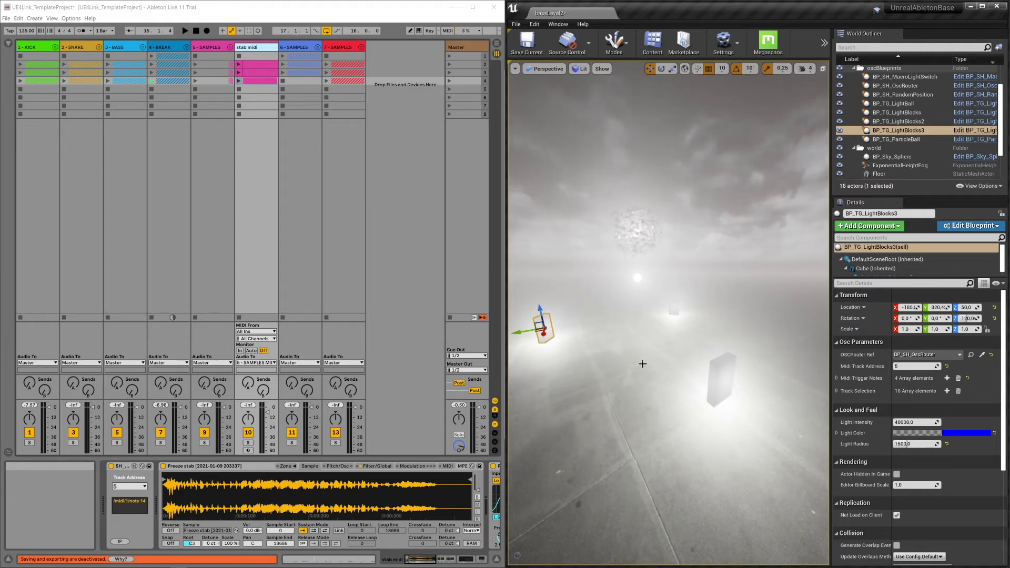
left_click(732, 380)
left_click(648, 286)
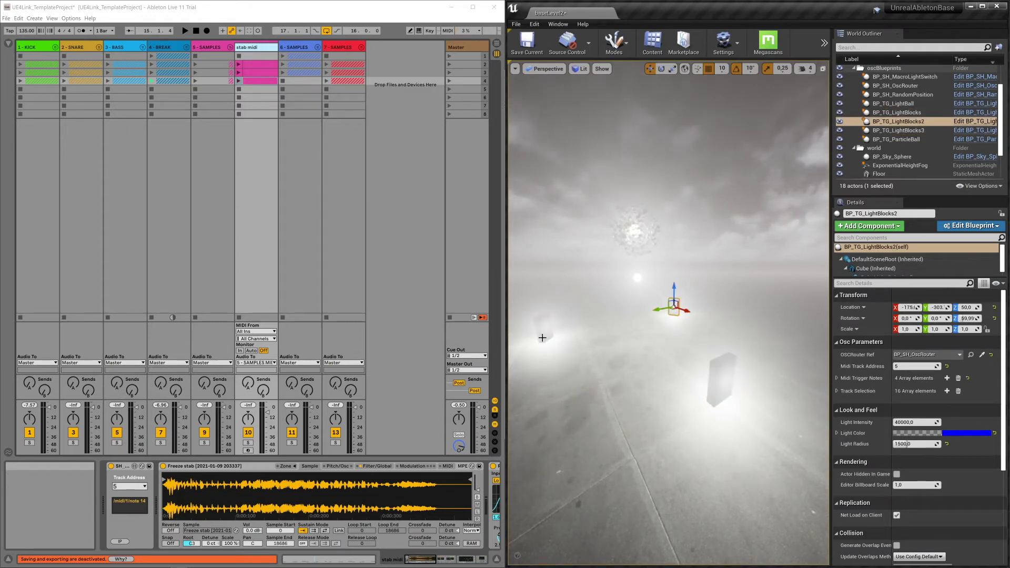
left_click(546, 330)
left_click(723, 381)
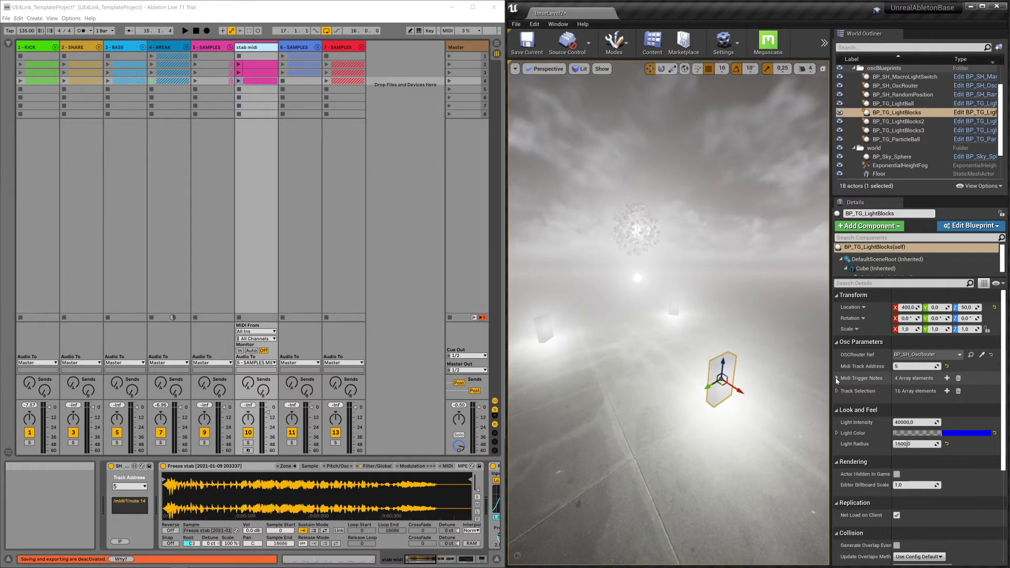
Check the light blocks' trigger notes 47, 49 and 48, then play the level.
left_click(865, 379)
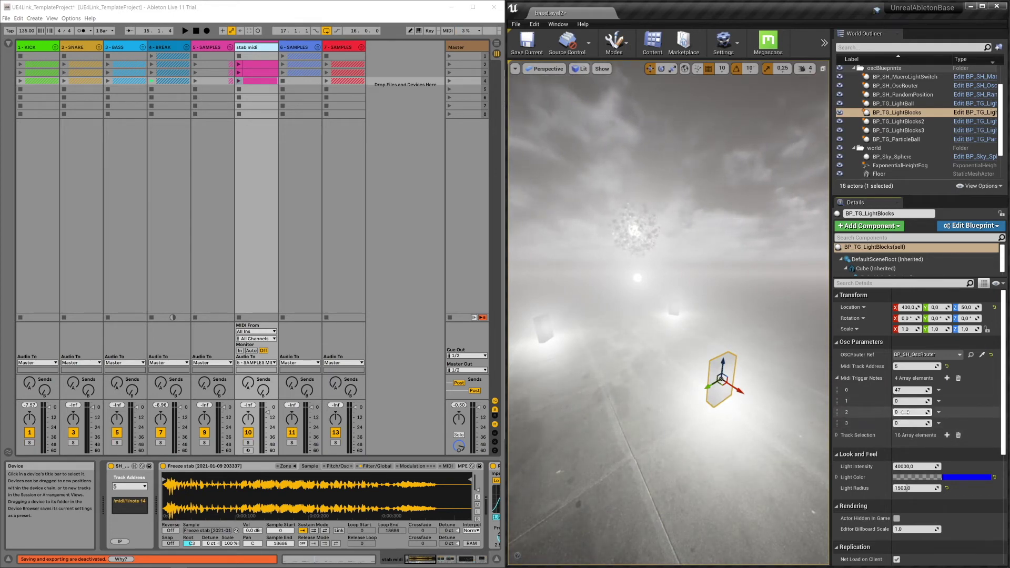
left_click(543, 331)
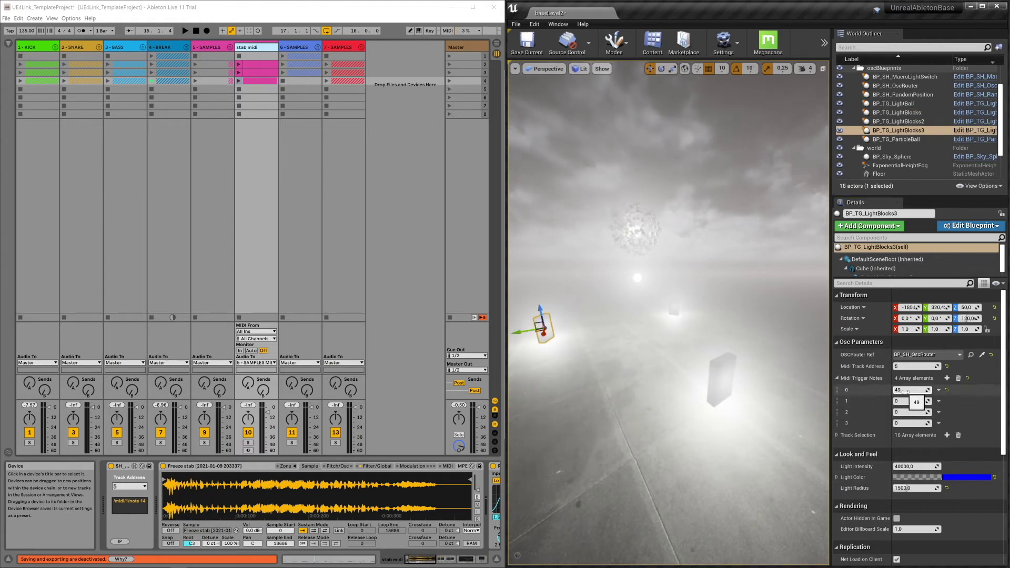
left_click(676, 310)
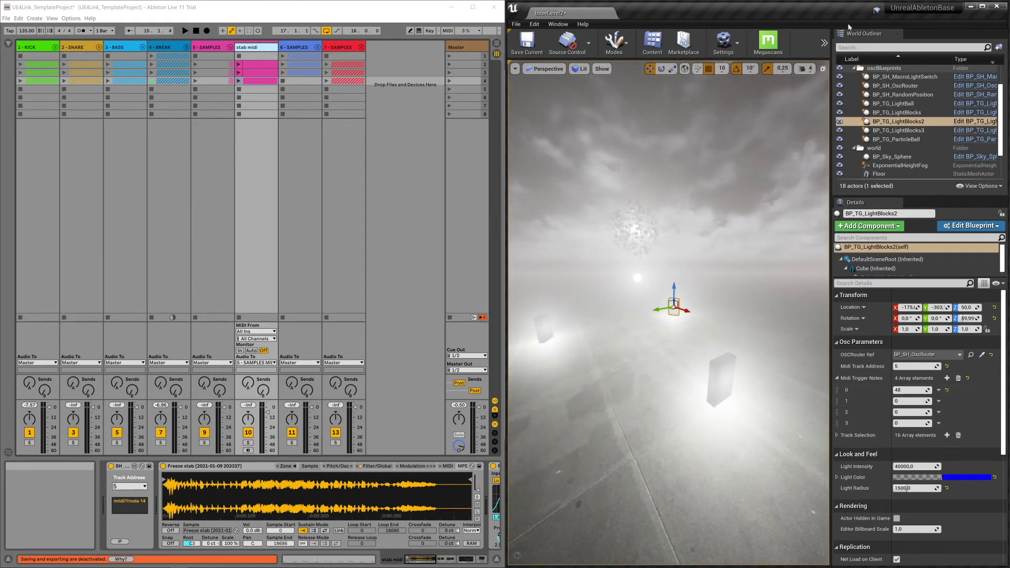
key("alt+p")
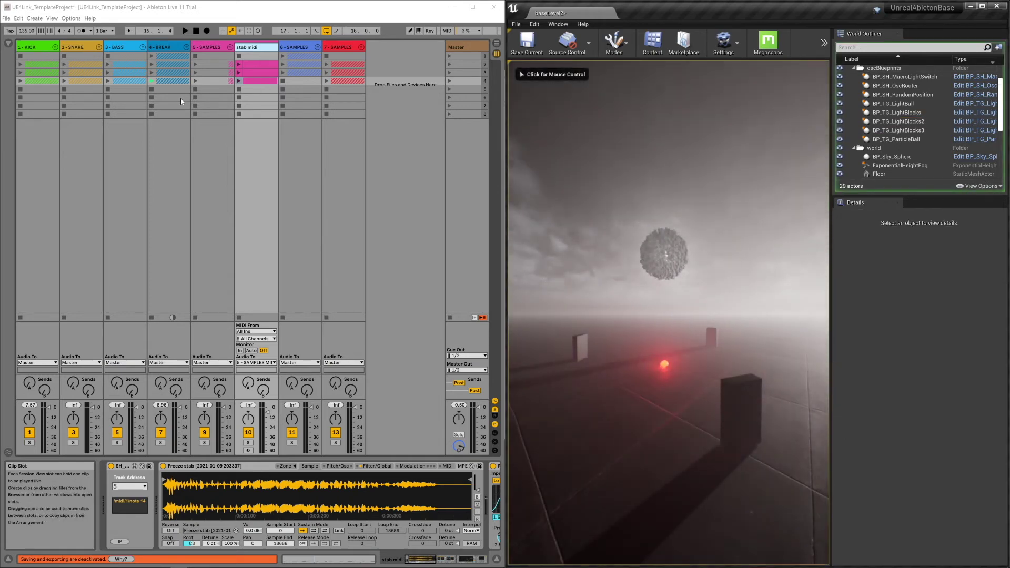
Launch the row-4 stab midi clip to trigger the light blocks, then stop the play test.
left_click(239, 81)
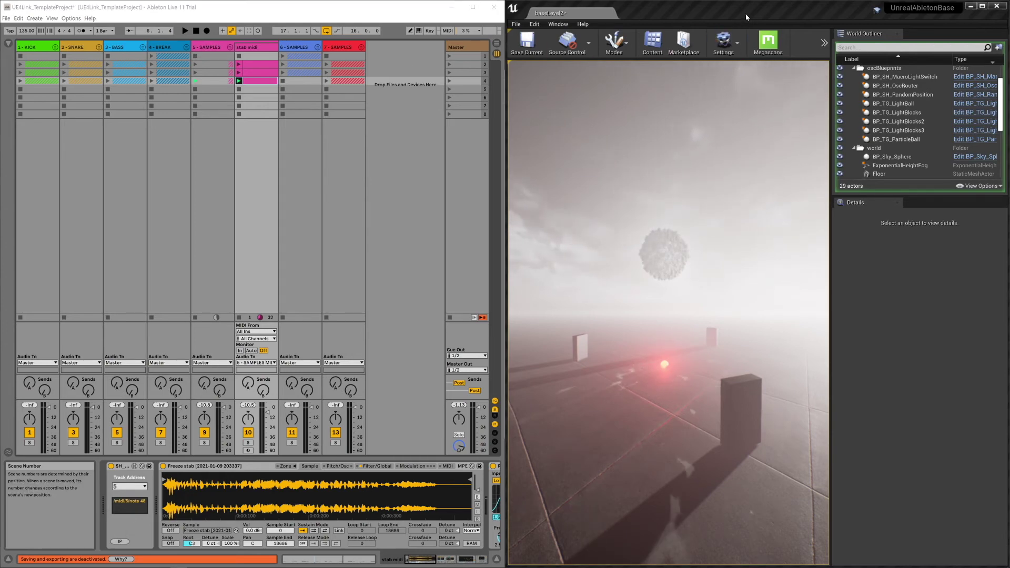
left_click(668, 263)
key("Escape")
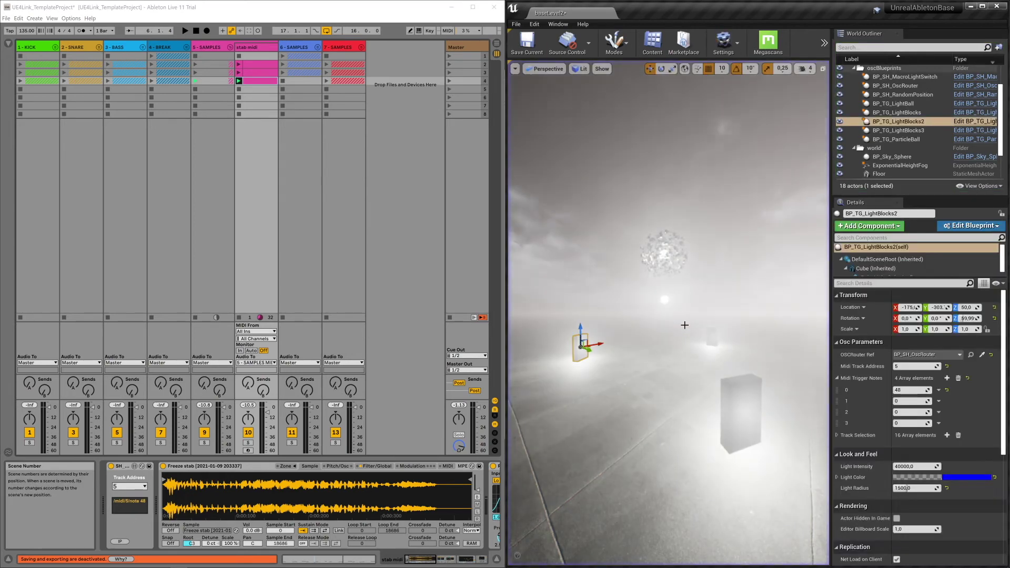
Select BP_TG_LightBlocks3 (address 5, note 49) and show the Master track's sender on address 16.
left_click(614, 412)
left_click(685, 329)
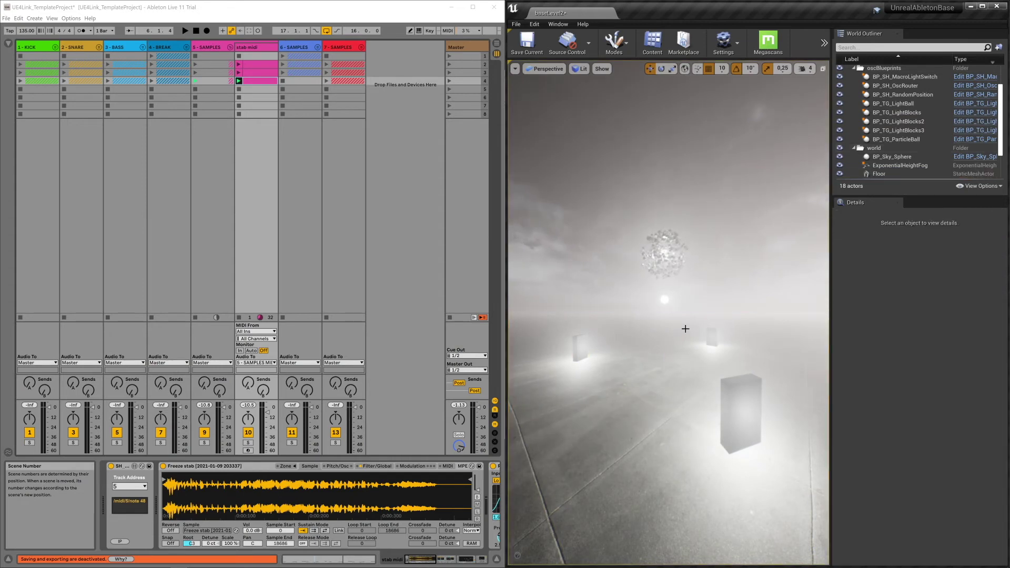
left_click(737, 405)
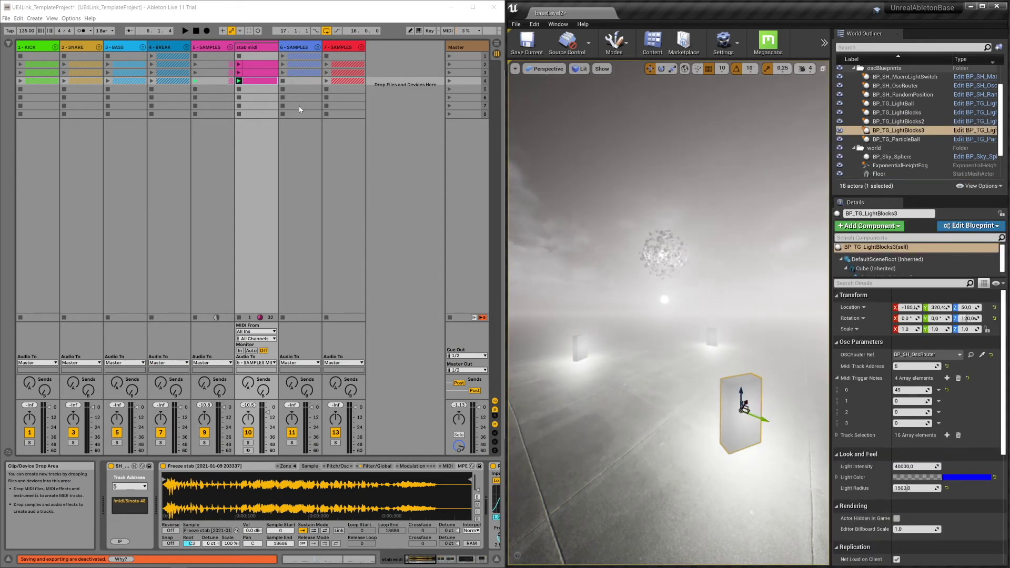
left_click(455, 46)
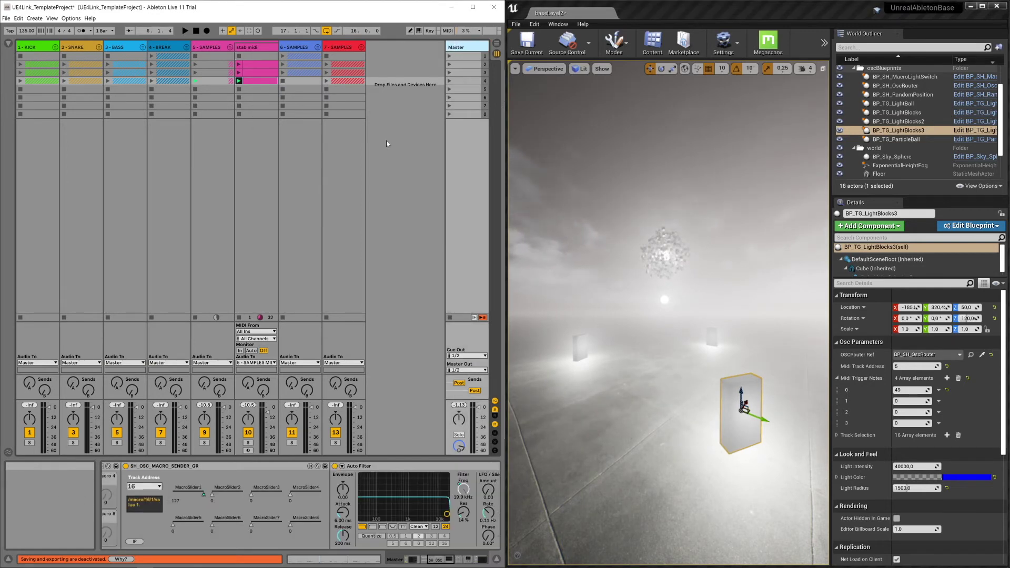
Scroll the Master device chain across the compression and low-pass racks to the OSC sender and Auto Filter.
left_click(412, 559)
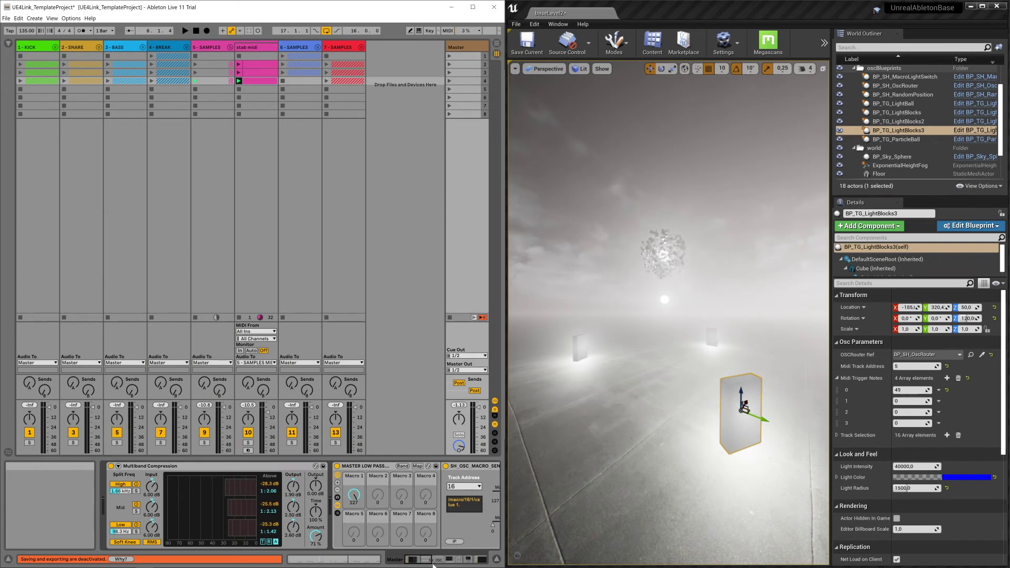
left_click_drag(411, 559, 424, 563)
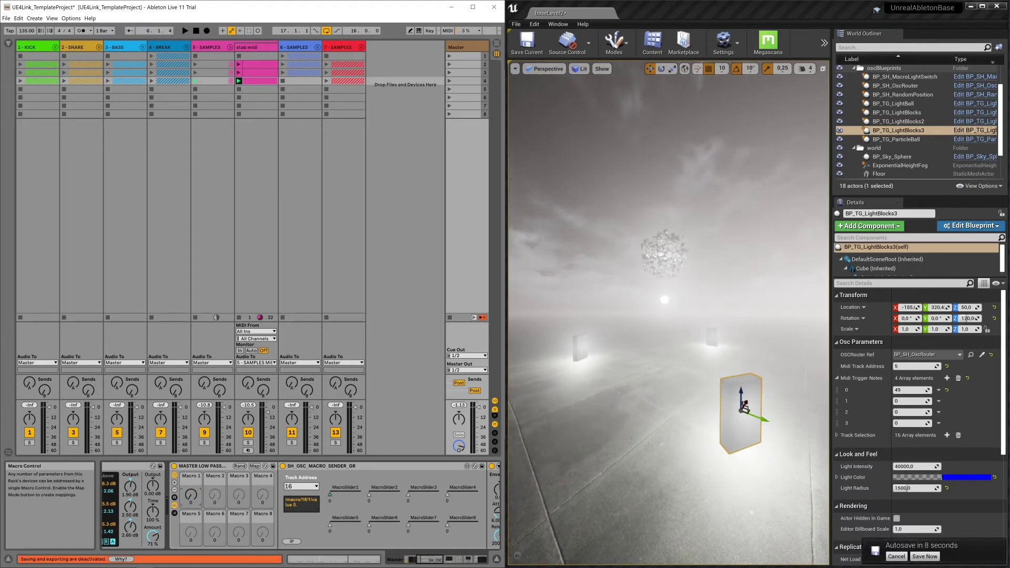
left_click(444, 558)
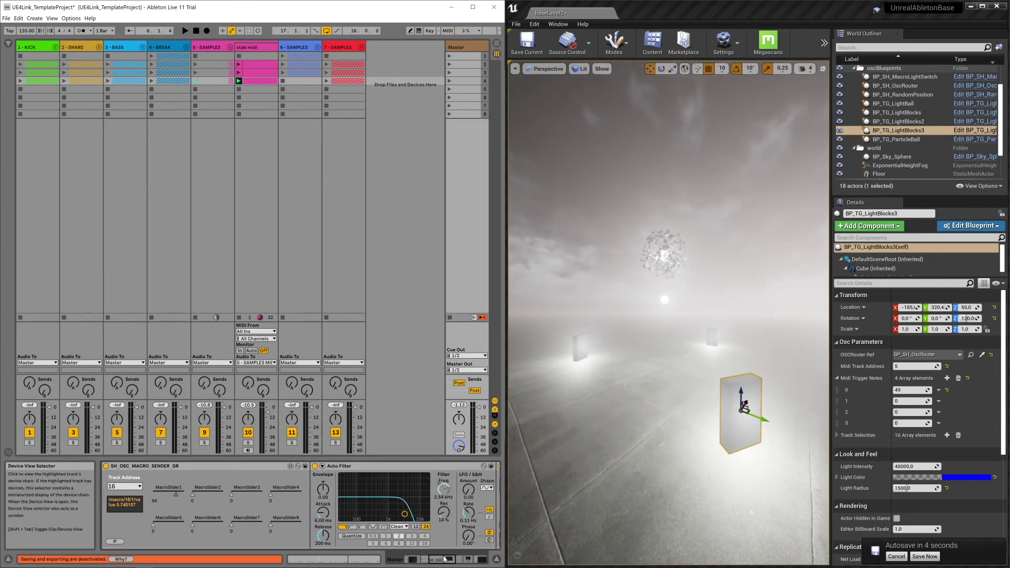
left_click_drag(444, 559, 437, 559)
Turn the low-pass Macro 1 down to 45 so MacroSlider1 reads 77.
left_click_drag(102, 494, 102, 518)
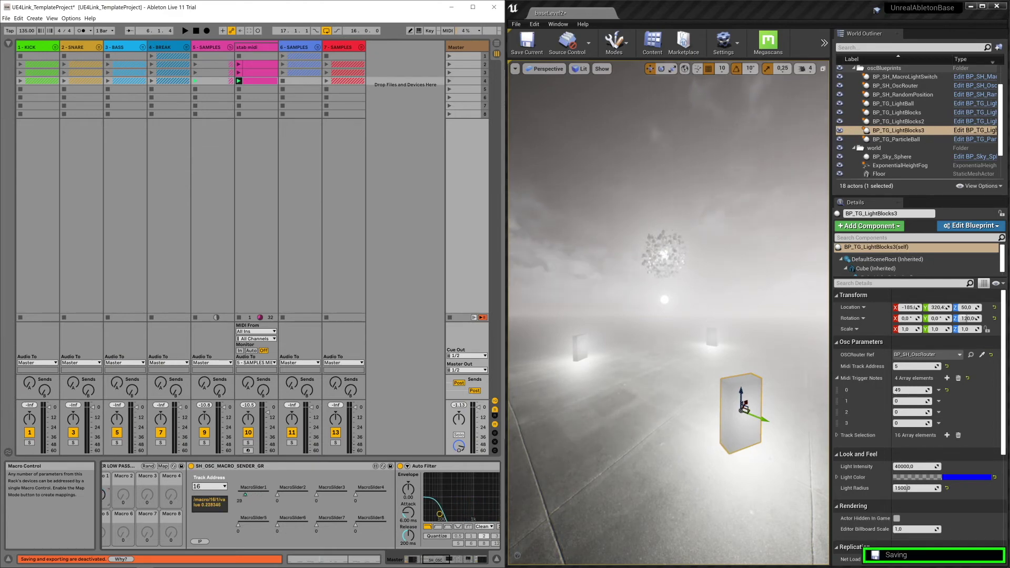
left_click_drag(440, 560, 434, 560)
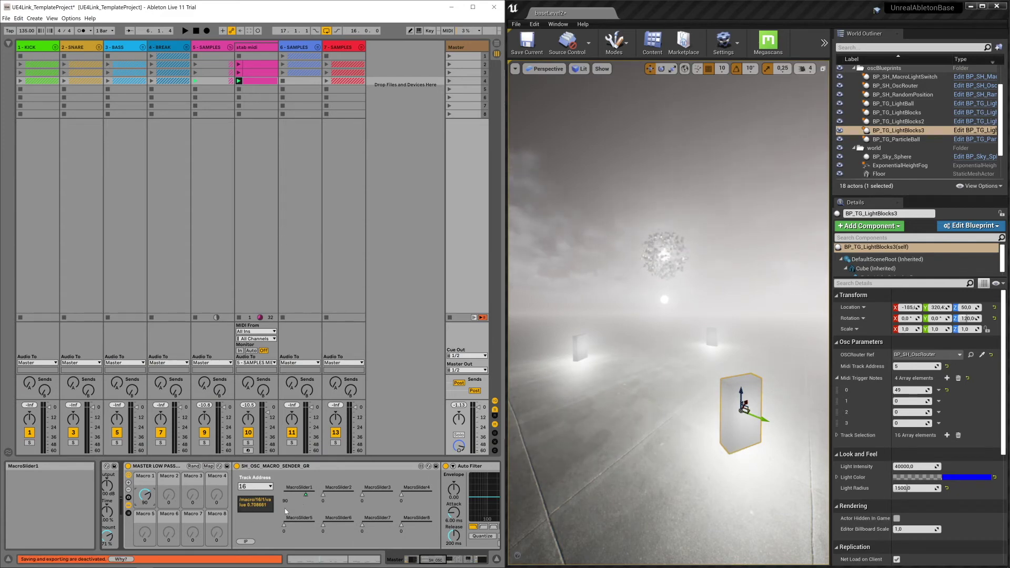
left_click_drag(149, 500, 149, 501)
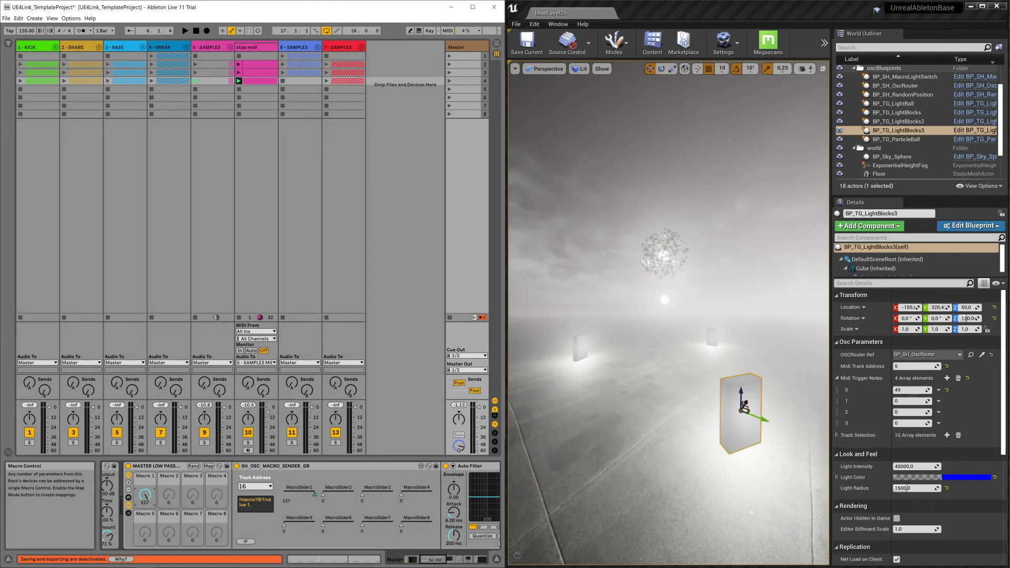
left_click_drag(145, 495, 145, 491)
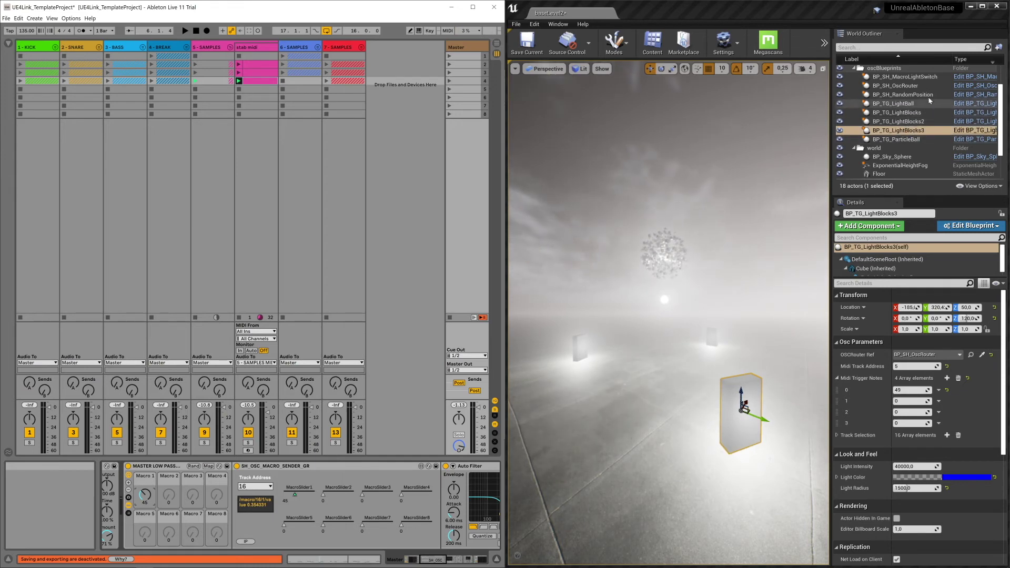
Check BP_SH_MacroLightSwitch's macro track address 16 and macro number 1 while raising Ableton's Macro 1 to 76.
left_click(926, 76)
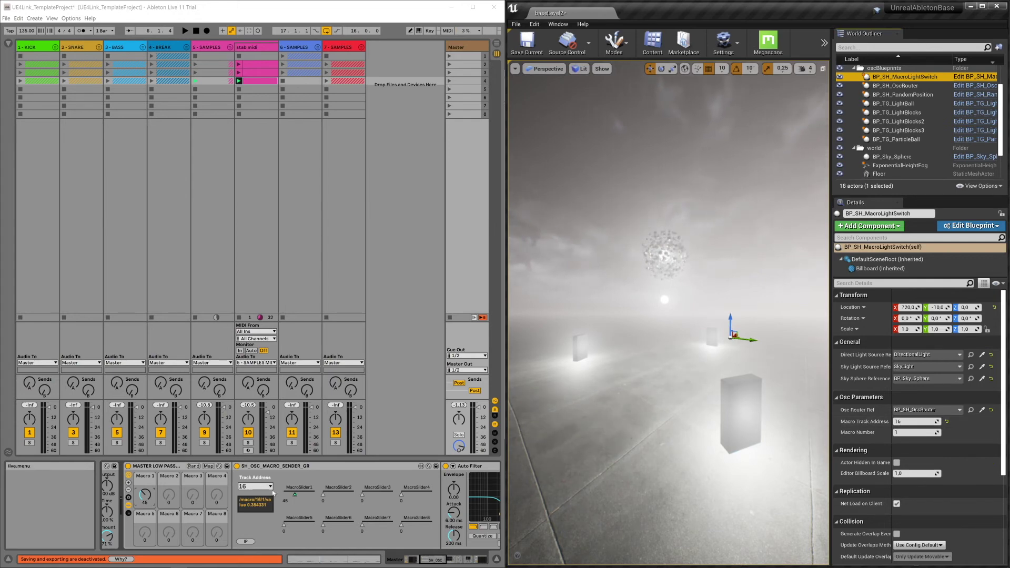
left_click(468, 51)
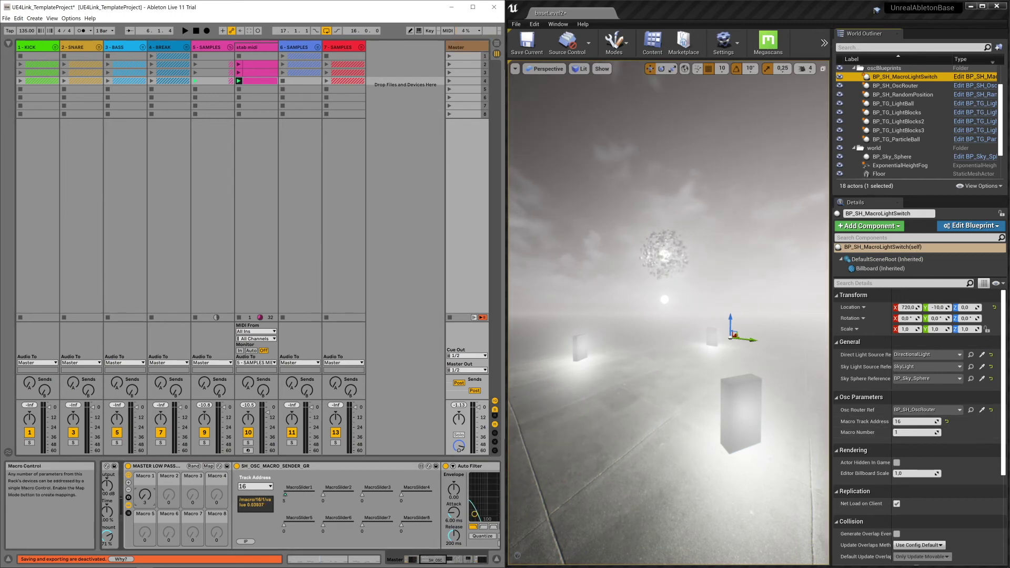
left_click_drag(145, 494, 144, 468)
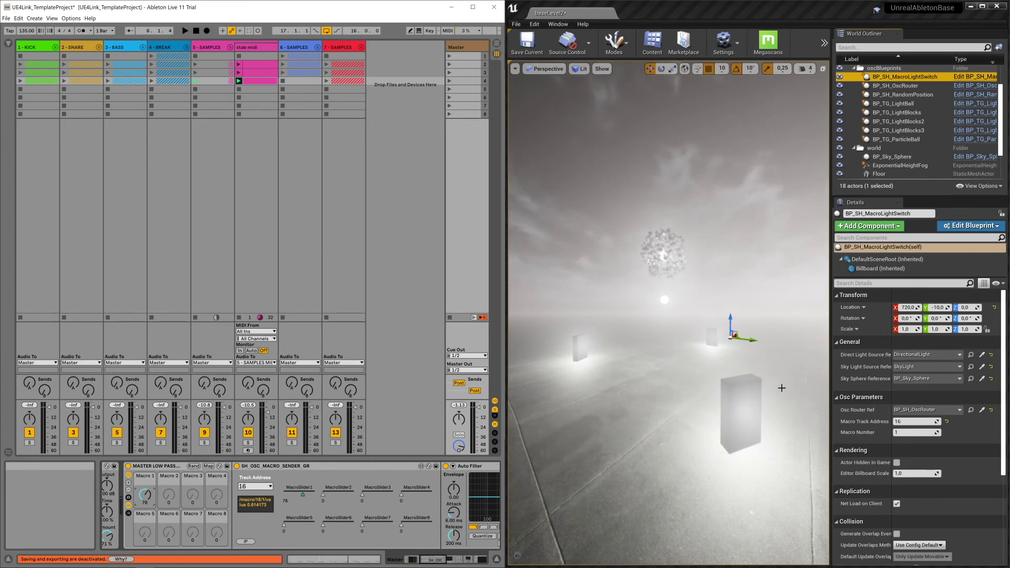
left_click_drag(781, 387, 805, 158)
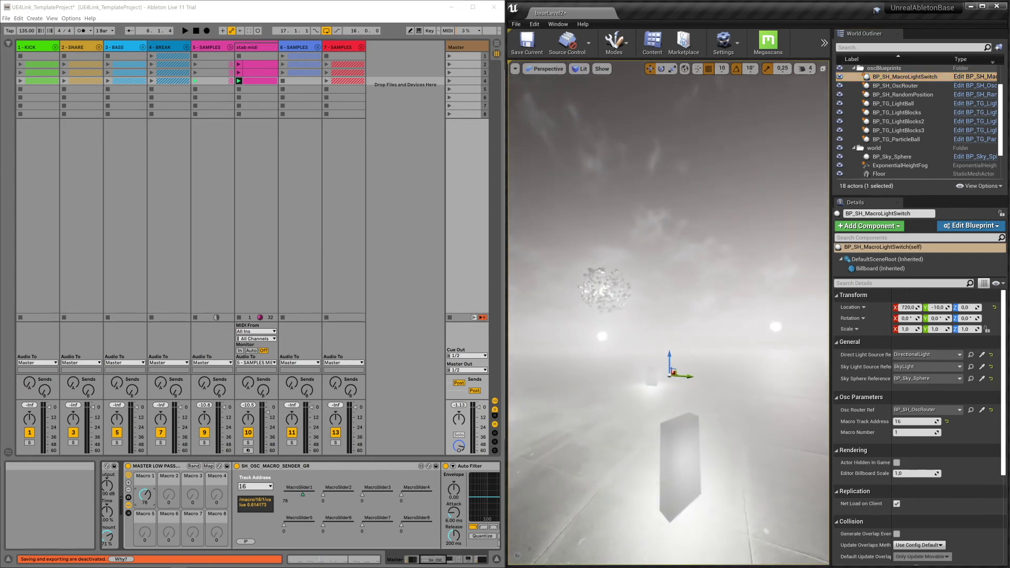
Play-test the level while sweeping Macro 1 up to 127, then stop it.
key("alt+p")
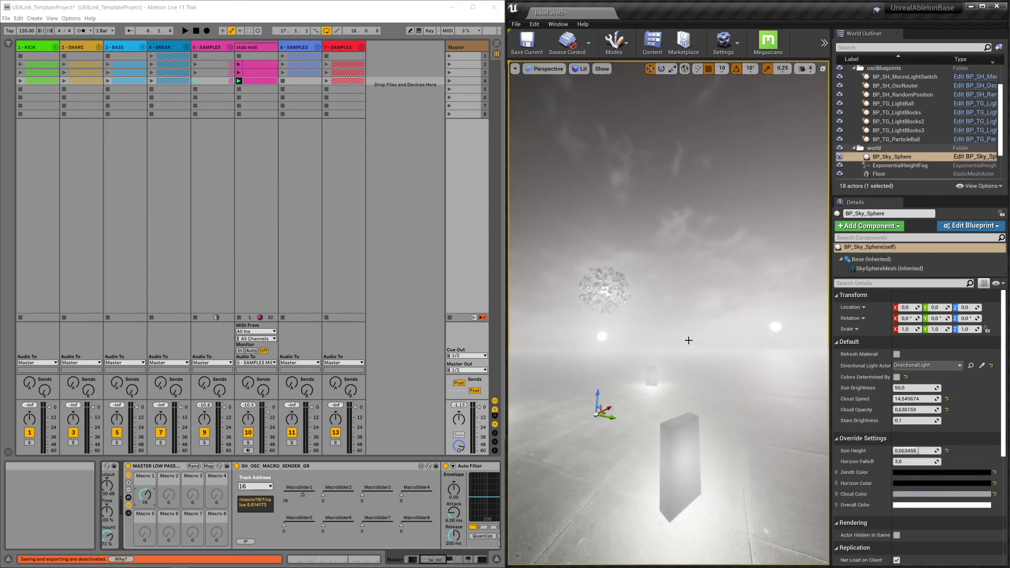
left_click_drag(144, 495, 145, 473)
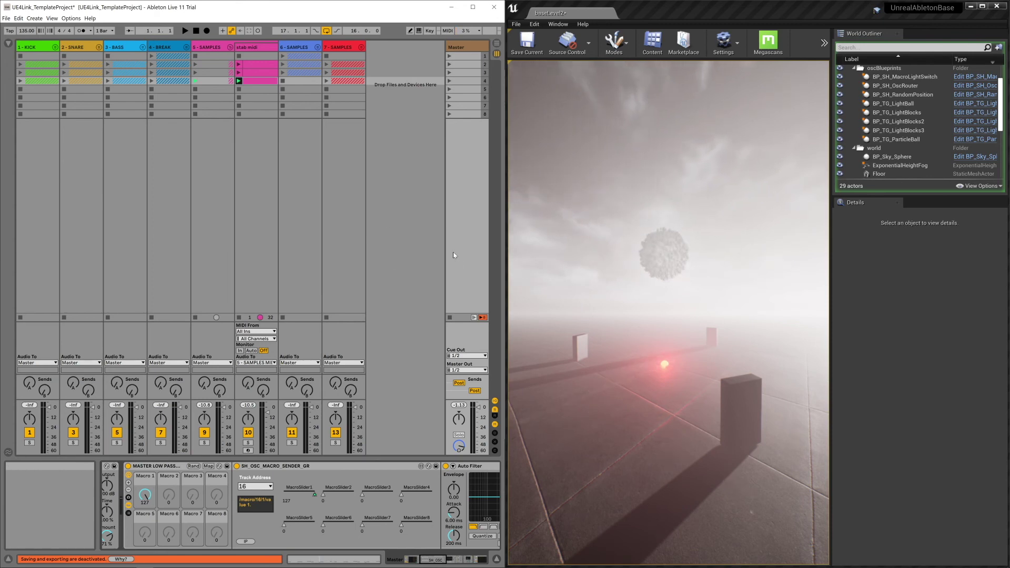
left_click(696, 85)
key("Escape")
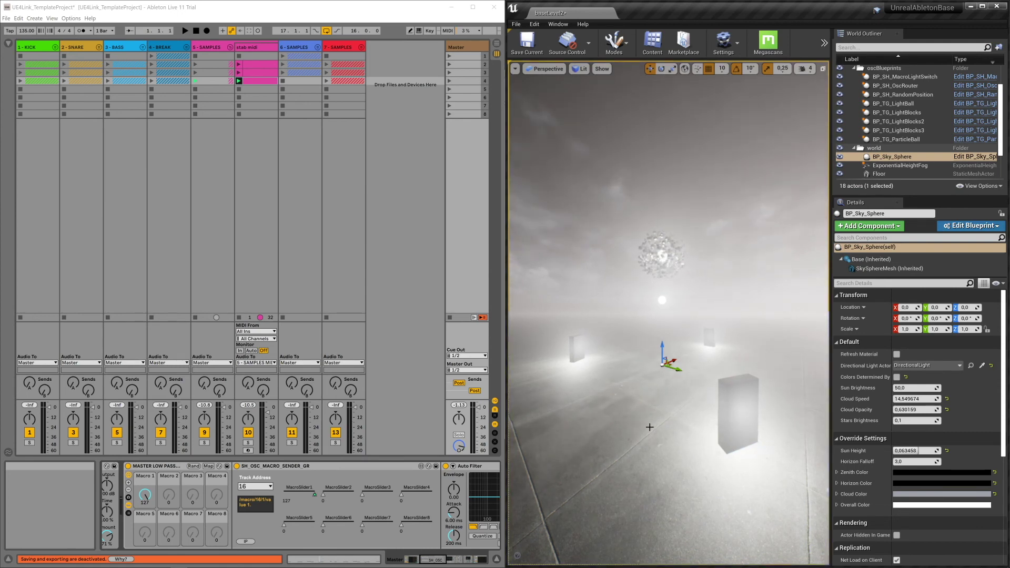
Select the particle ball to view its settings with snare track address 2.
left_click(574, 416, "ctrl")
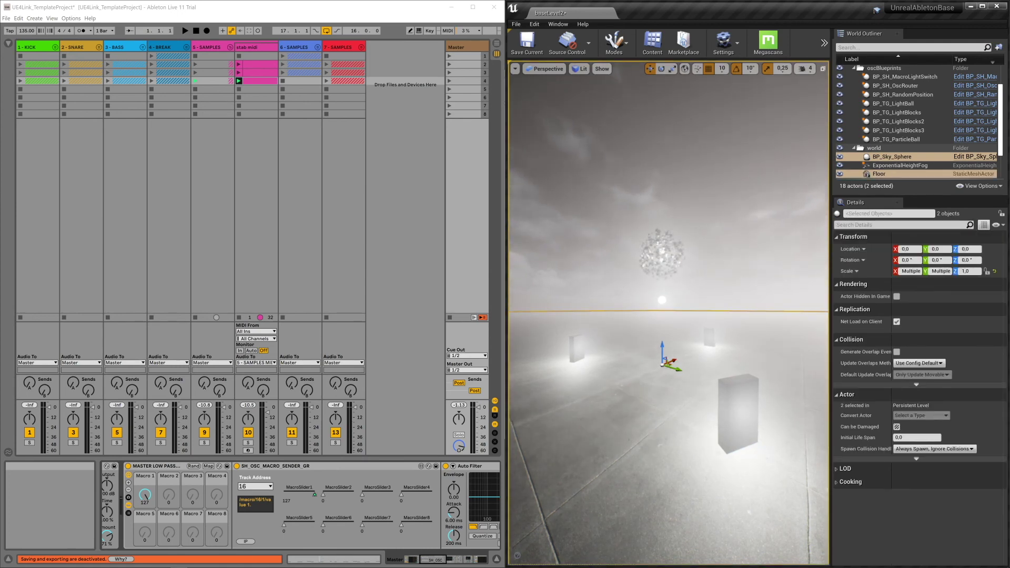
left_click(654, 423)
left_click(640, 410, "ctrl")
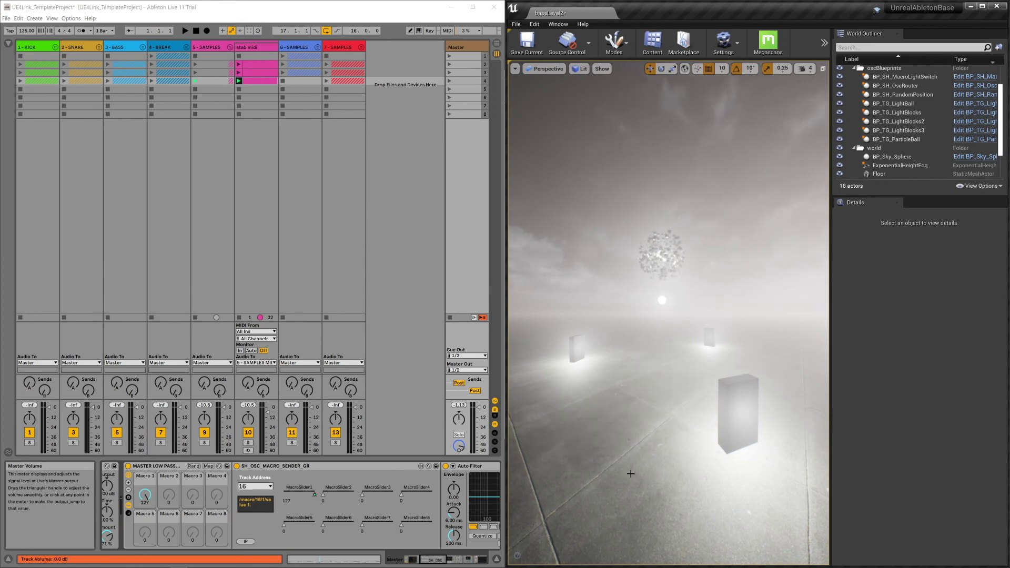
left_click(676, 255)
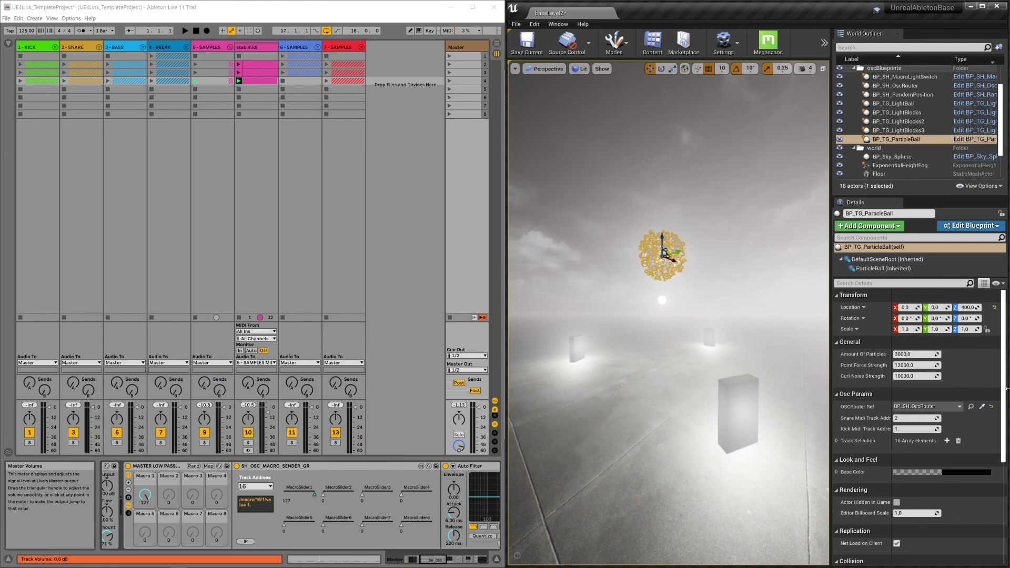
Select BP_TG_LightBlocks3 to show MIDI track address 5 and trigger note 49.
scroll(841, 343, "down", 2)
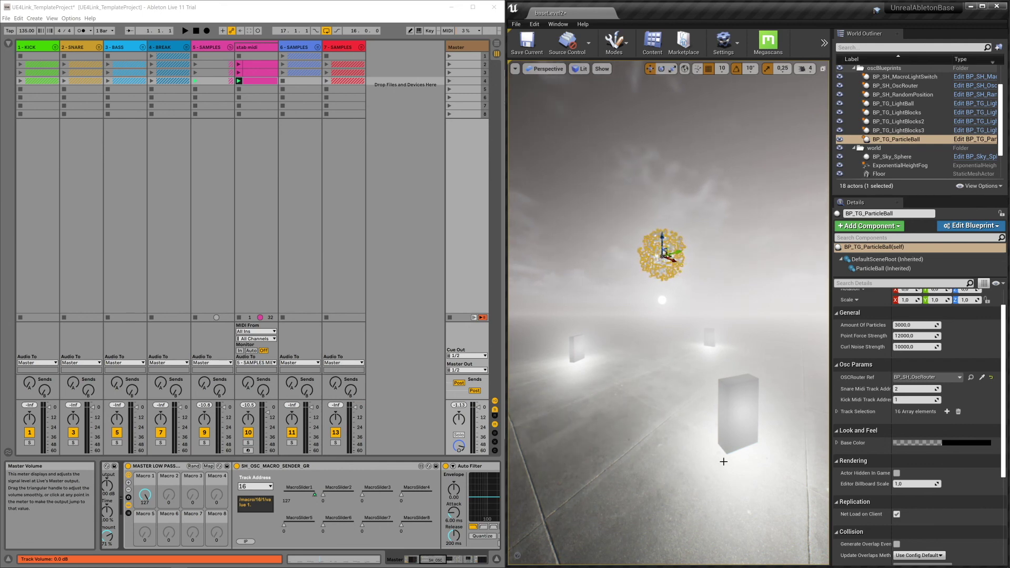
left_click(736, 415)
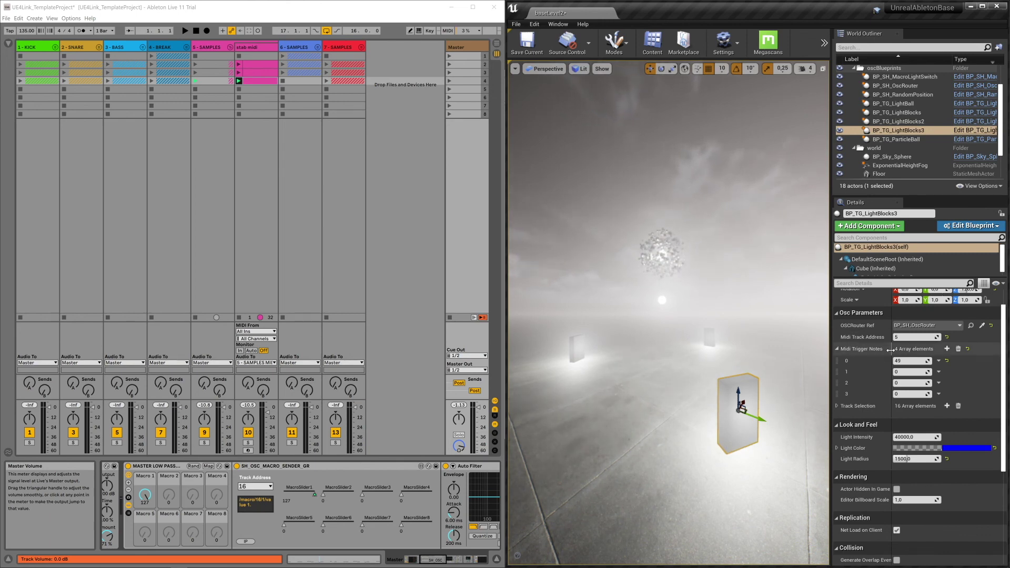
Review BP_TG_LightBlocks3's 4 Midi Trigger Notes, leave the list collapsed, and return to Transform.
left_click(836, 349)
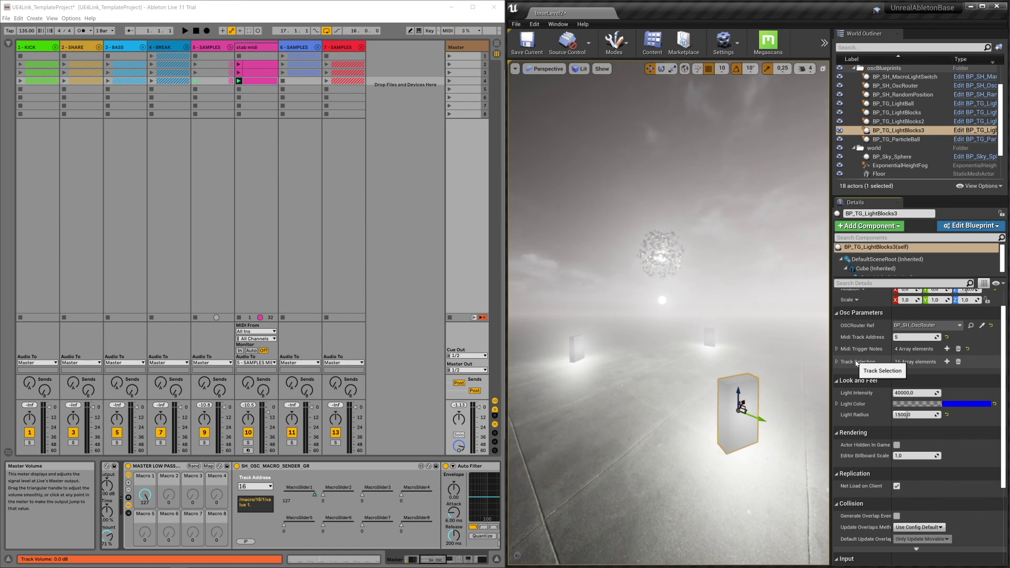
left_click(841, 351)
left_click(841, 351)
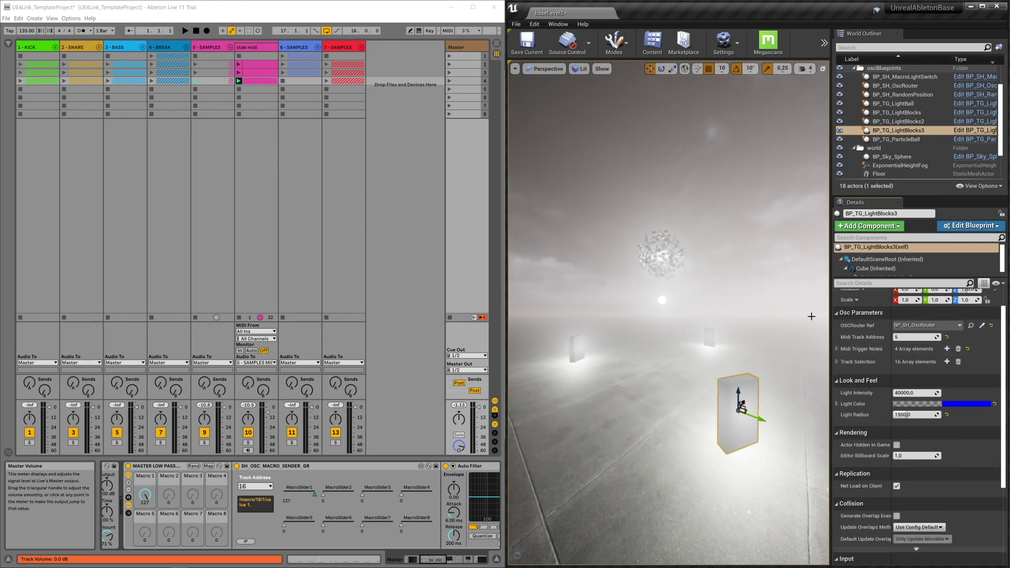
scroll(876, 387, "up", 1)
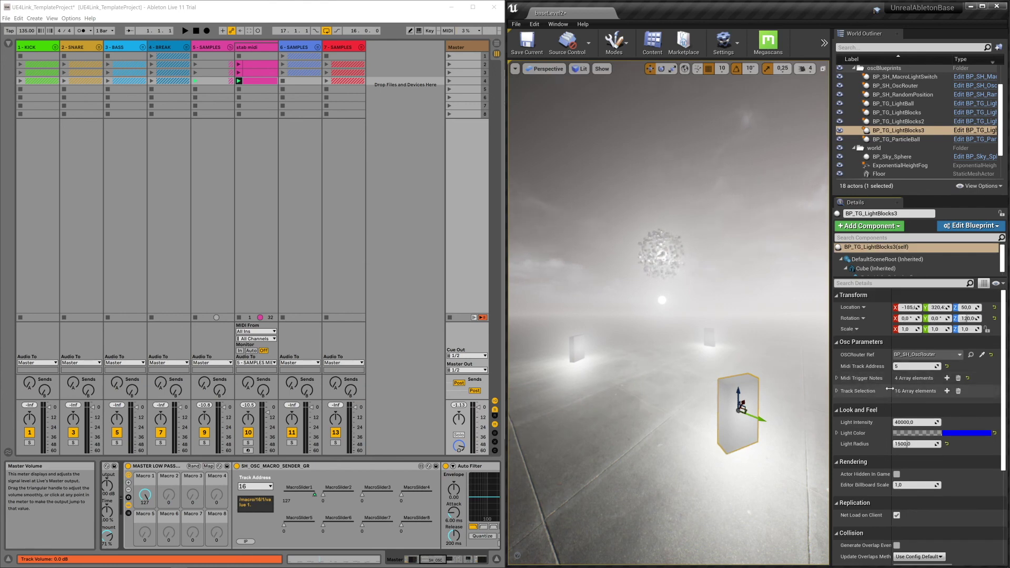